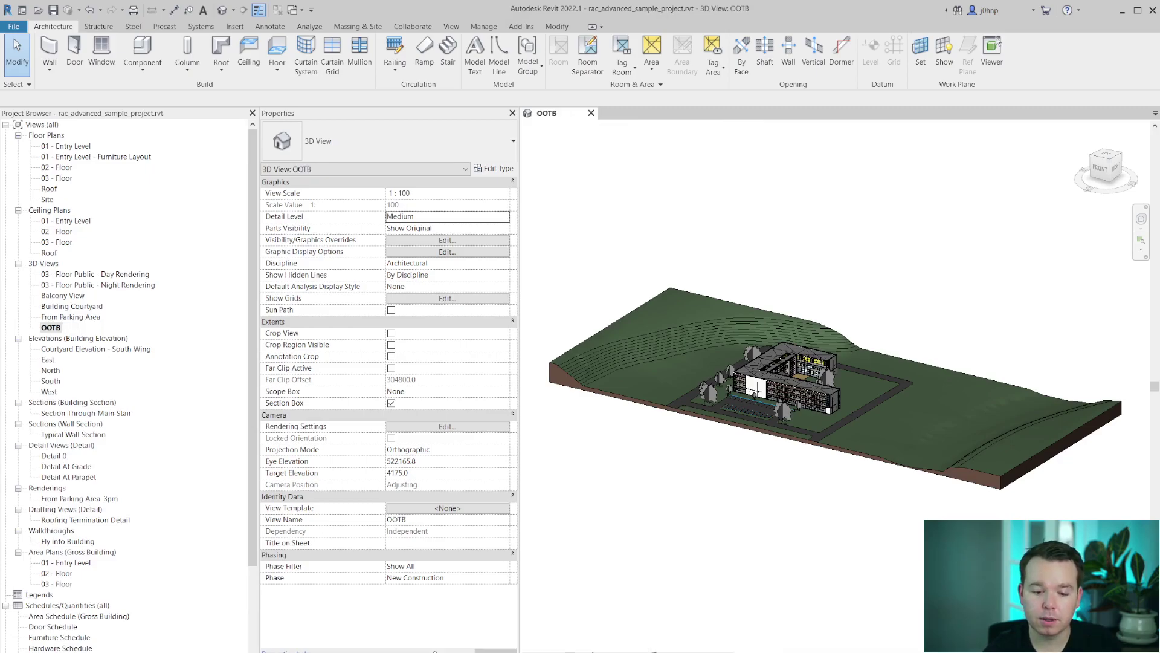
- Launch Dynamo from the Revit Manage tab and open ootbPinAllBasicWalls.dyn
left_click(483, 26)
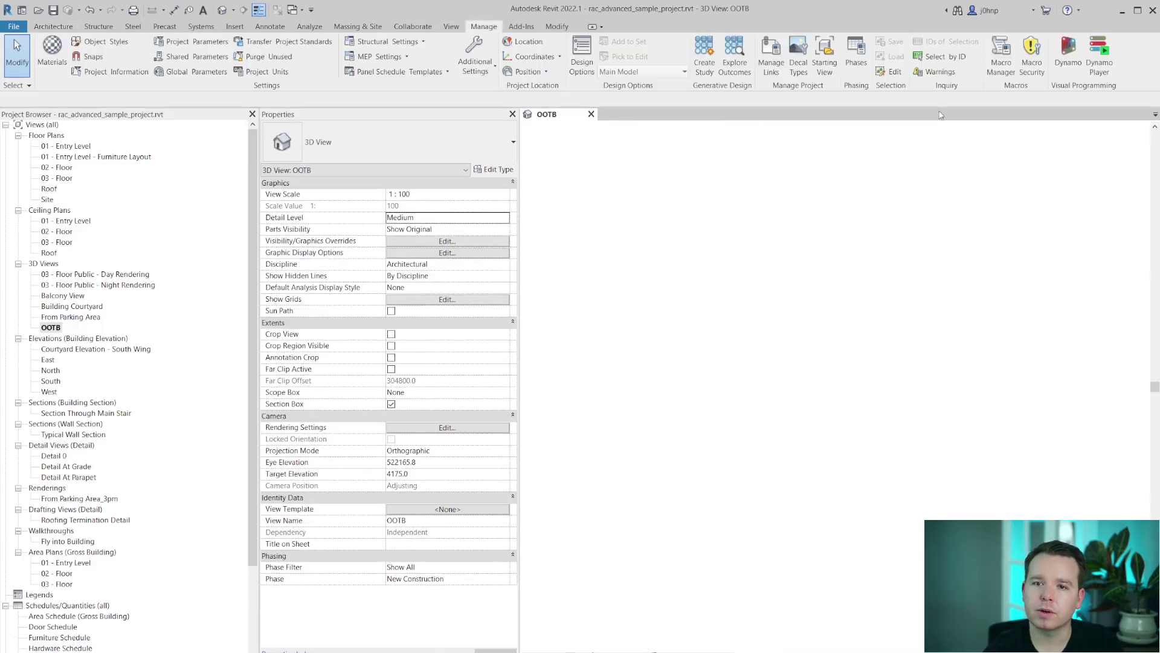
left_click(1068, 57)
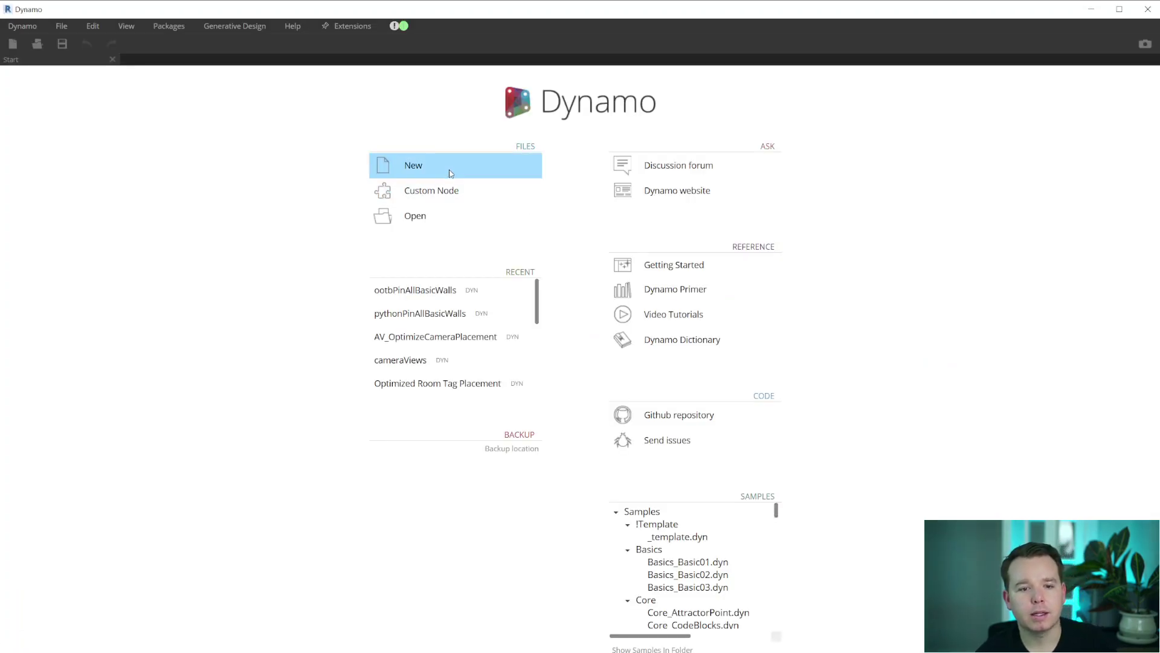
left_click(439, 216)
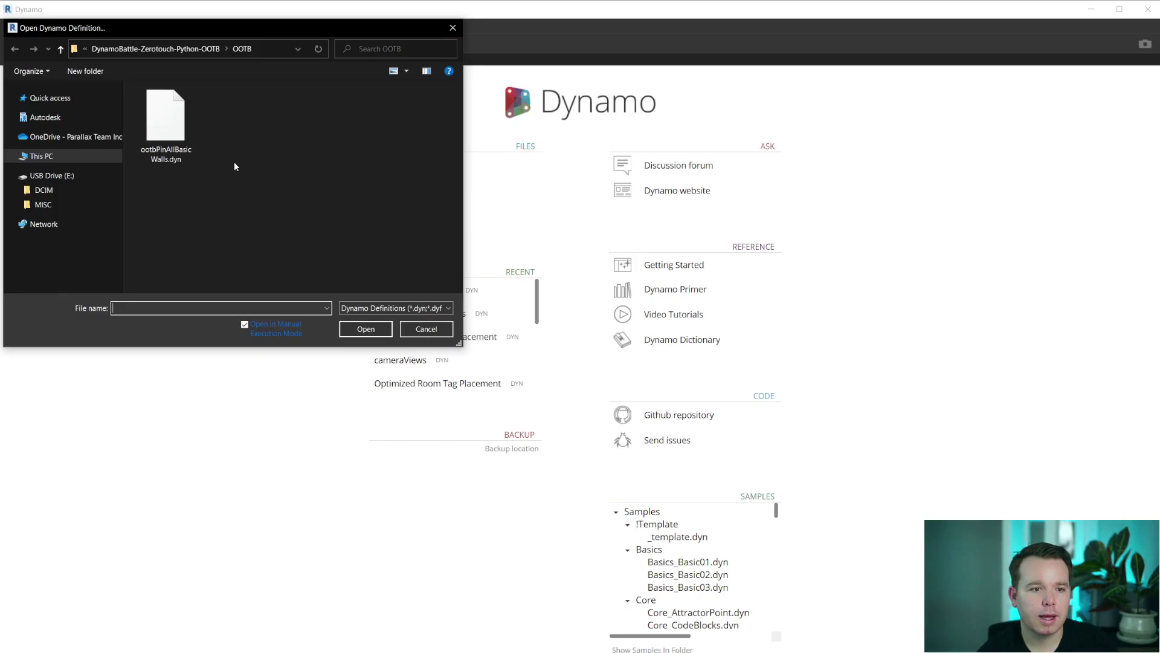
left_click(176, 135)
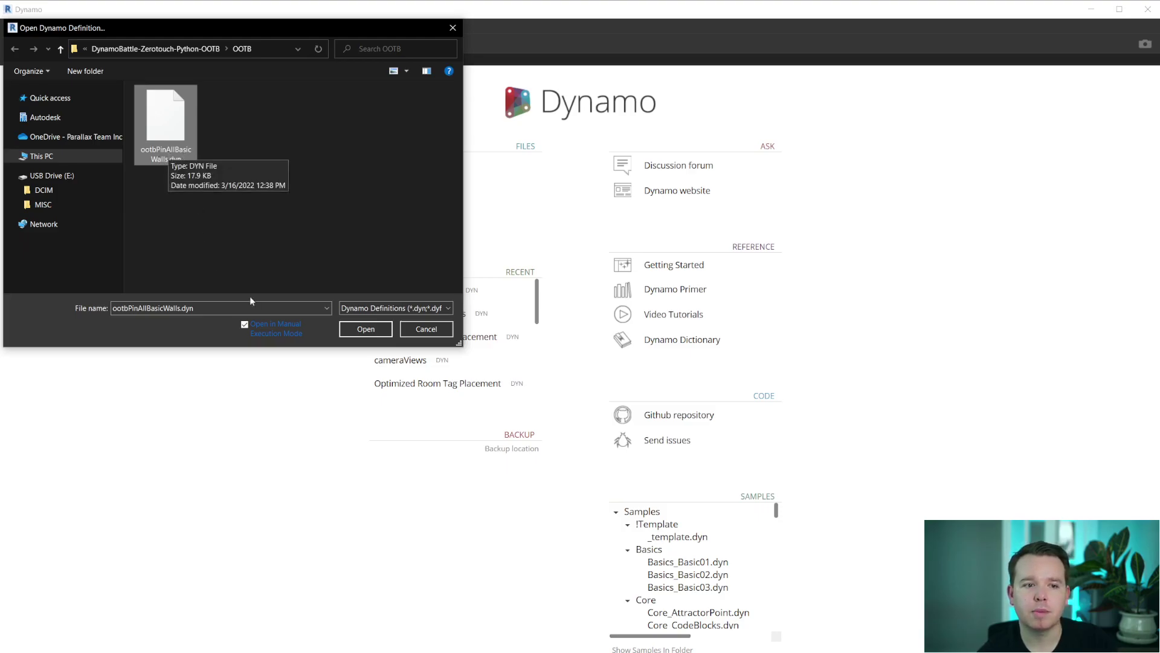
left_click(269, 330)
key("Return")
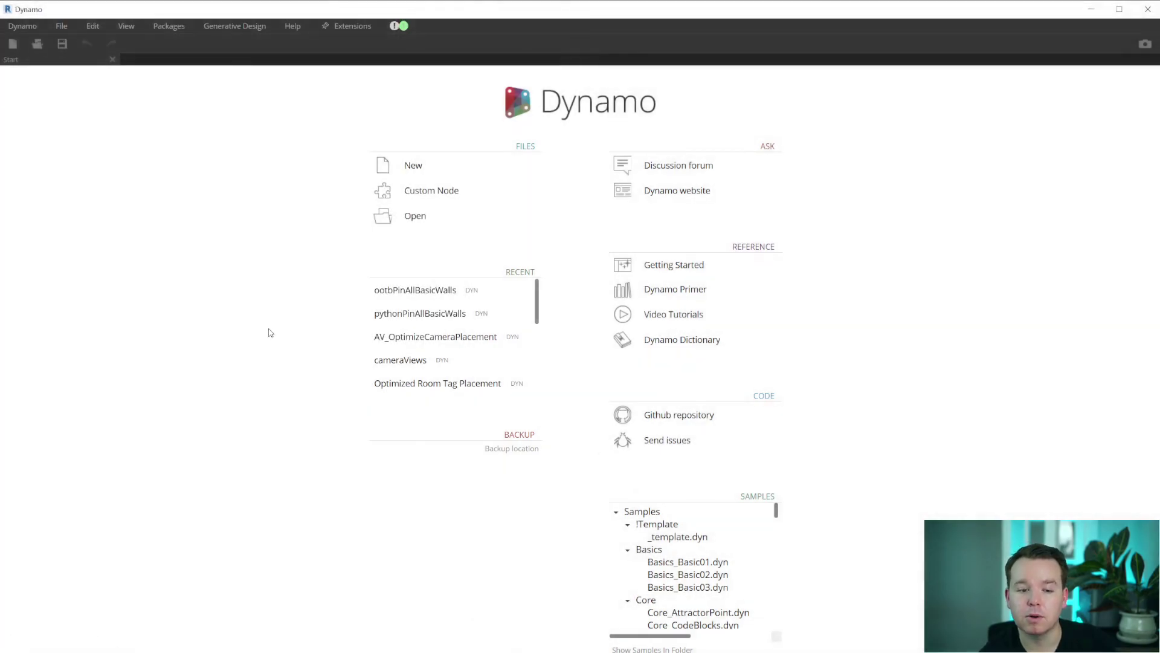
left_click(415, 215)
left_click(167, 125)
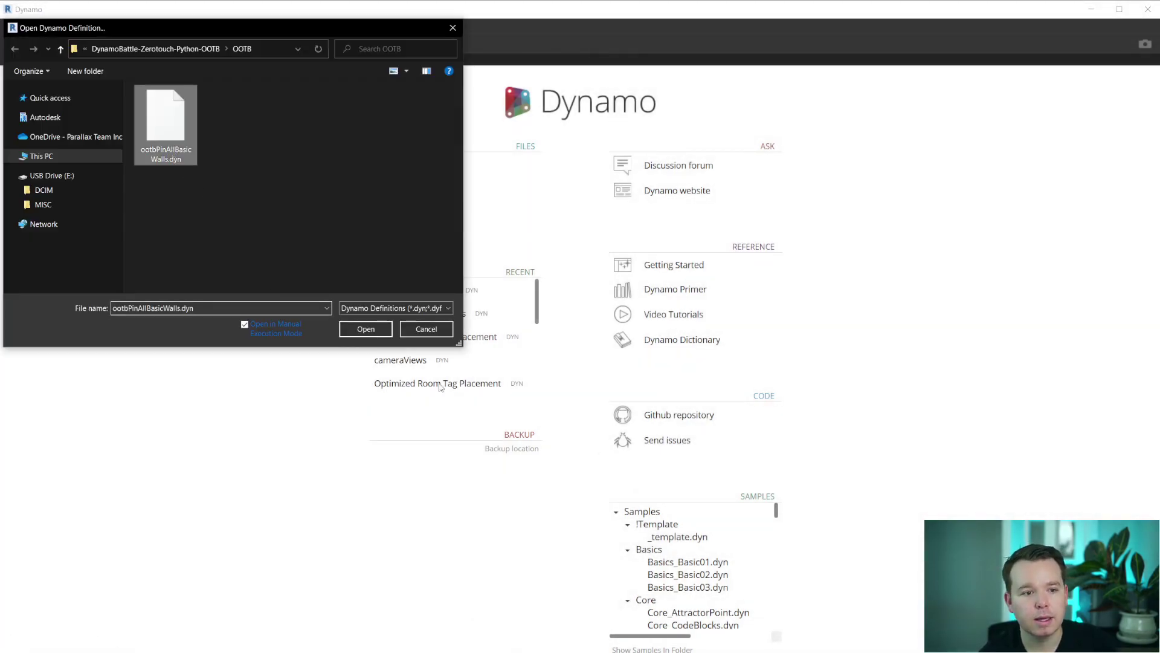
left_click(366, 330)
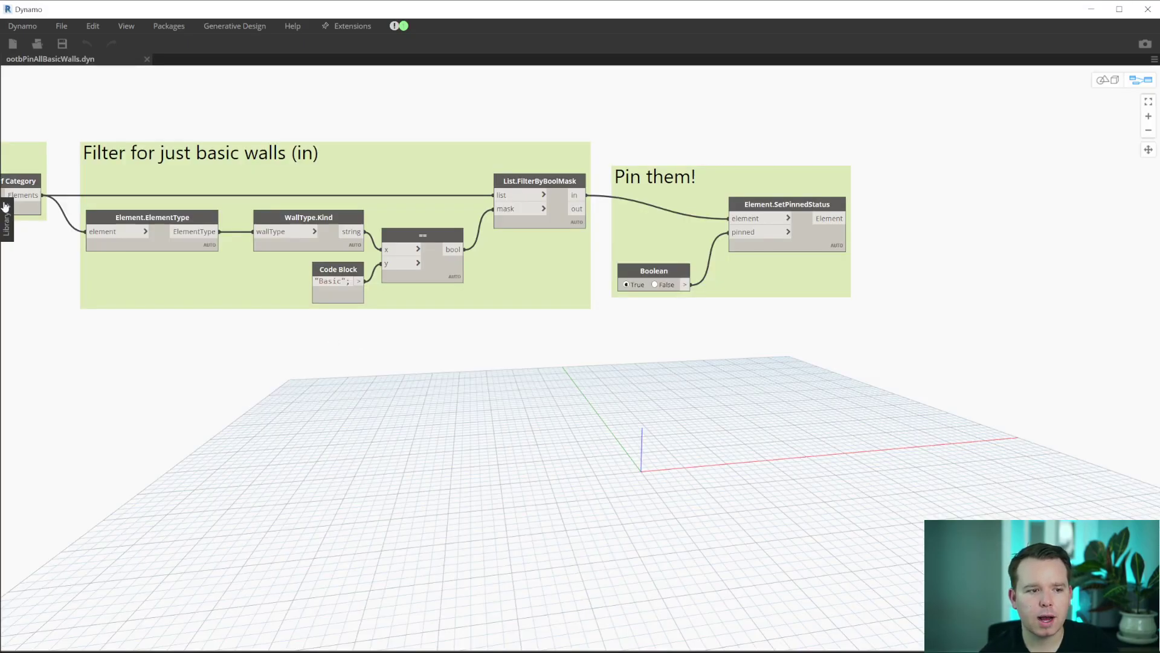
- Widen the node library, pan to the Collect all walls group, and enable TuneUp
left_click(5, 217)
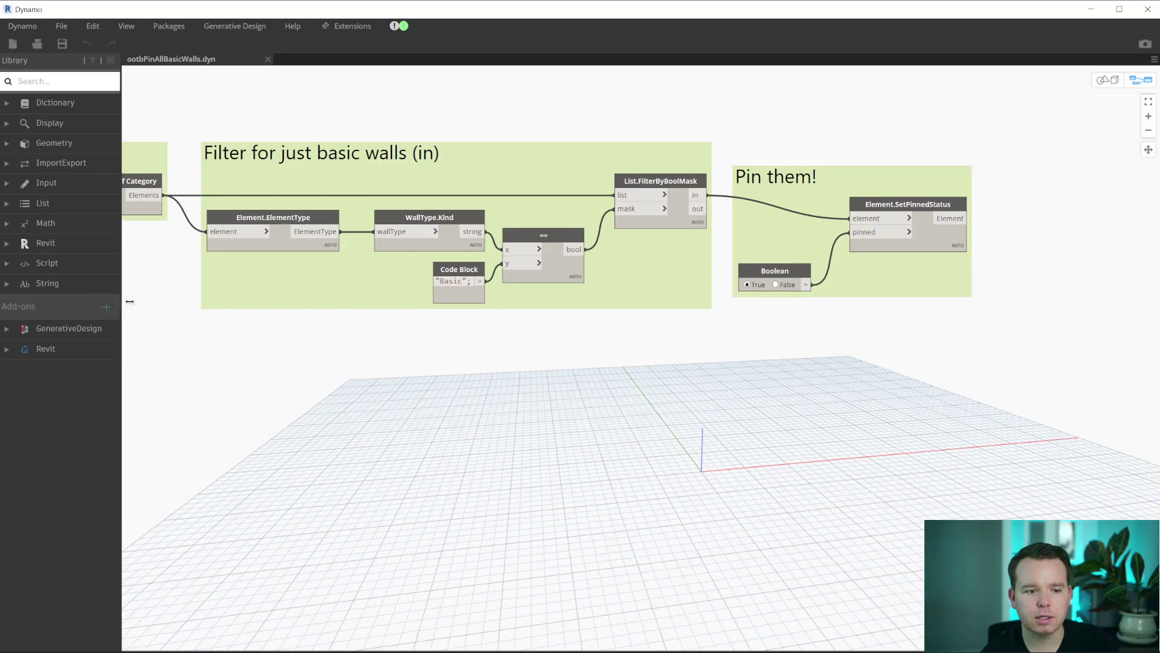
left_click_drag(129, 302, 200, 302)
scroll(302, 313, "down", 2)
scroll(454, 308, "down", 2)
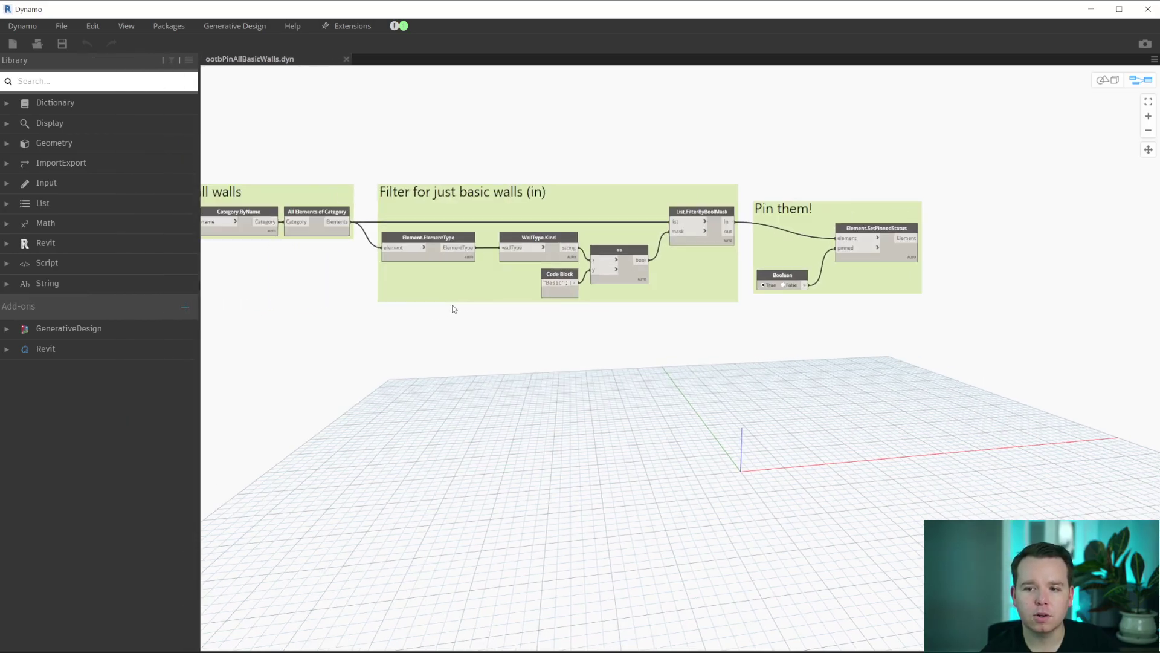
middle_click_drag(454, 309, 560, 298)
left_click(127, 25)
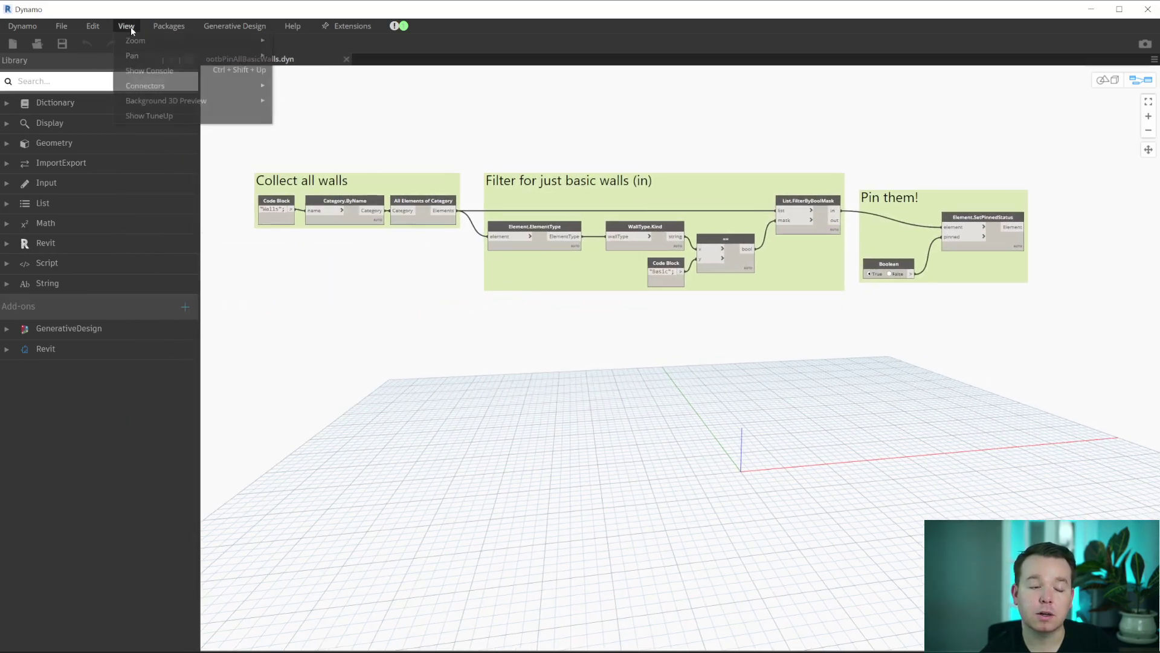
left_click(149, 115)
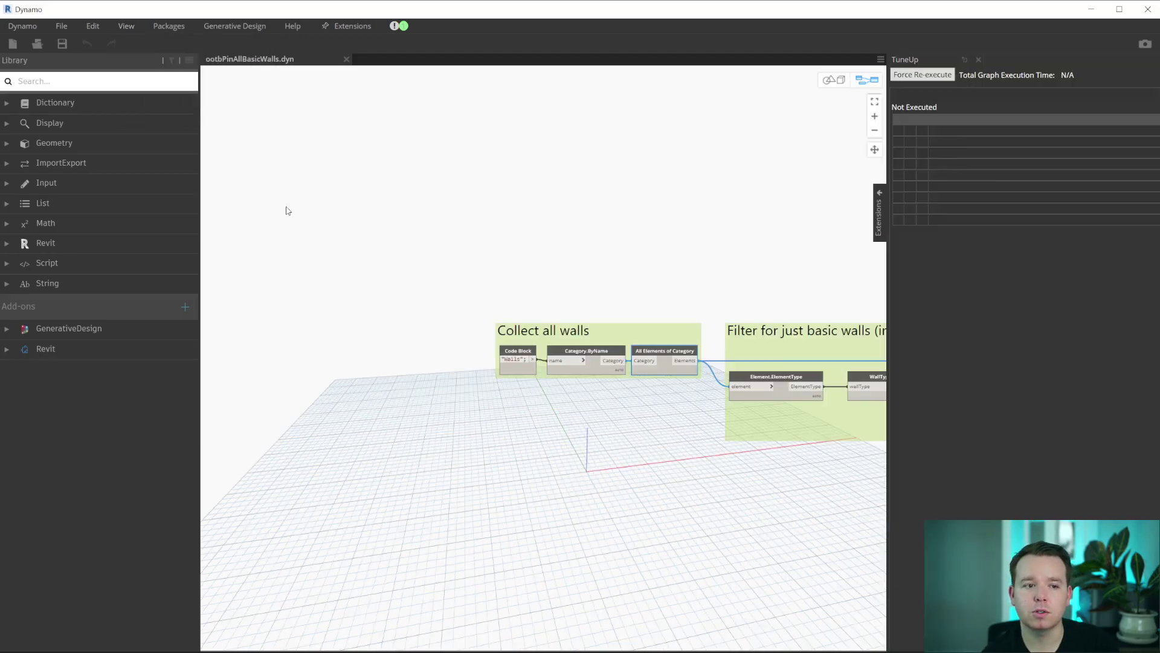
scroll(285, 209, "up", 2)
- Collapse the library and pan so the whole graph, including Pin them!, is visible
middle_click_drag(435, 127, 514, 188)
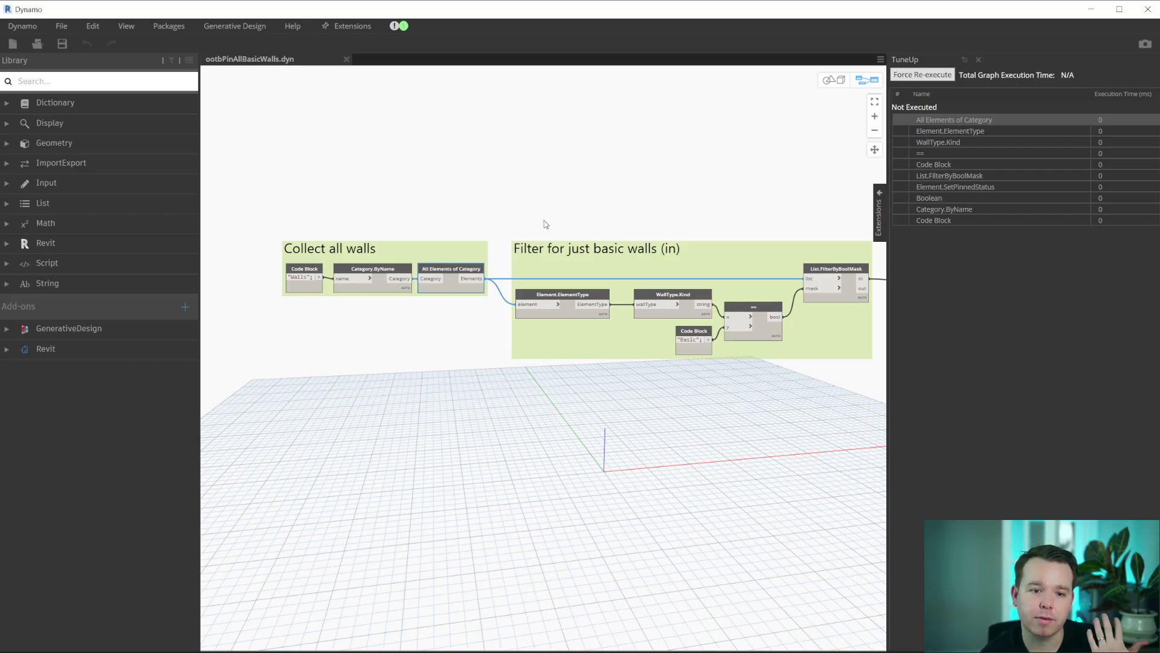
left_click_drag(605, 211, 482, 216)
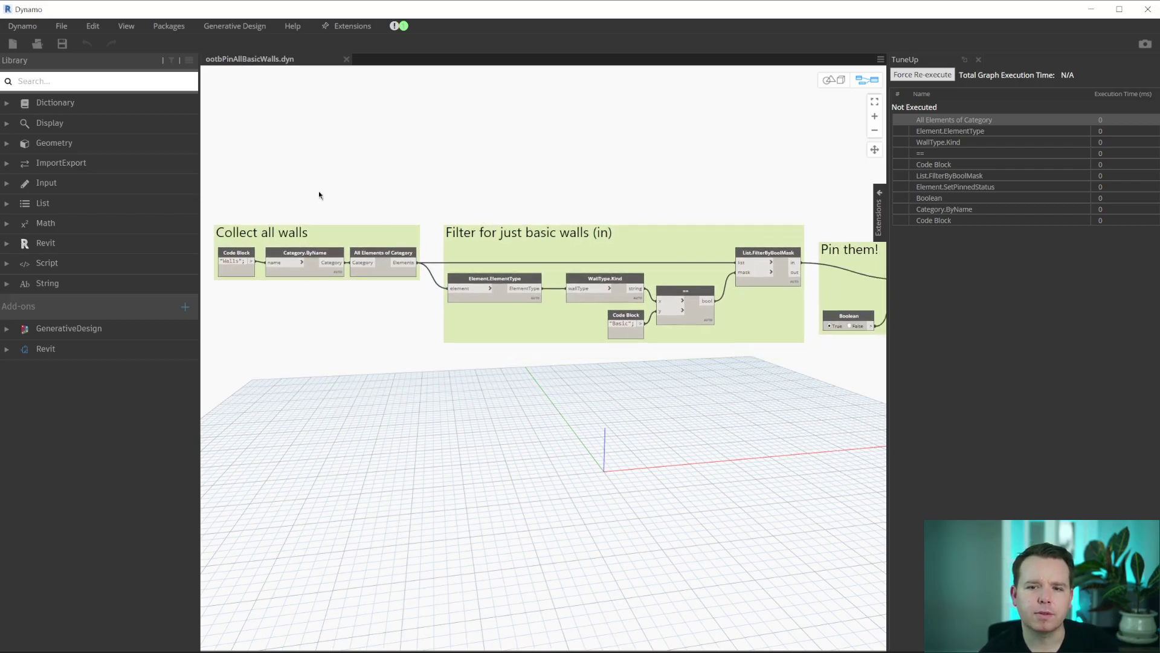
left_click_drag(200, 185, 5, 184)
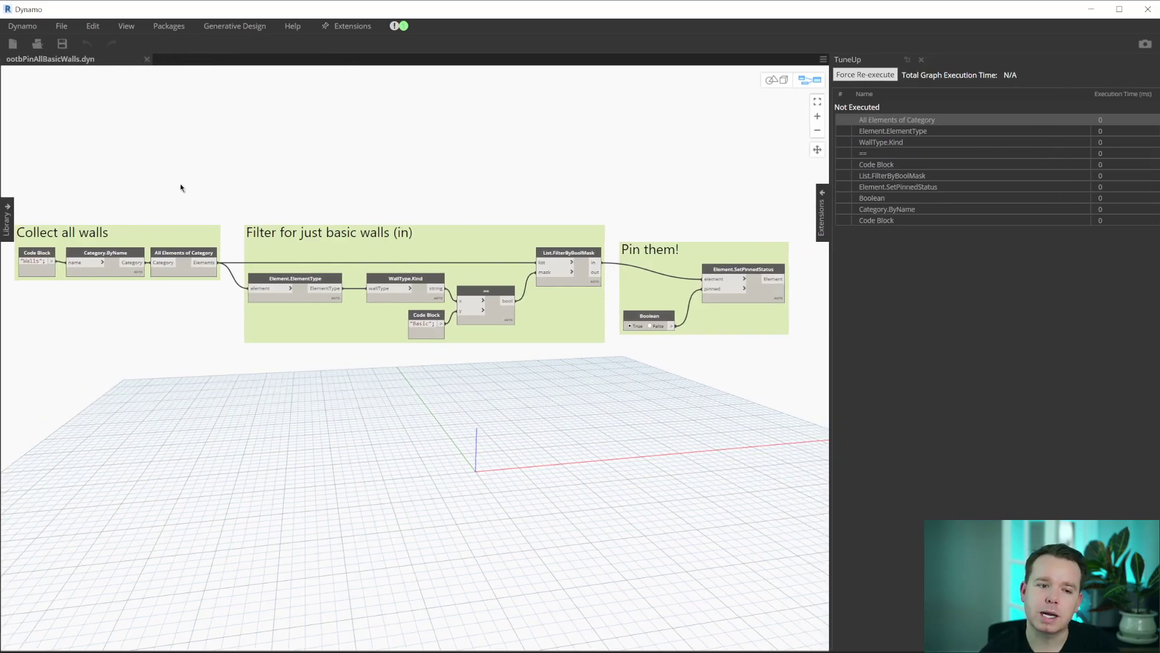
left_click_drag(181, 184, 291, 142)
scroll(218, 181, "up", 2)
scroll(273, 191, "up", 2)
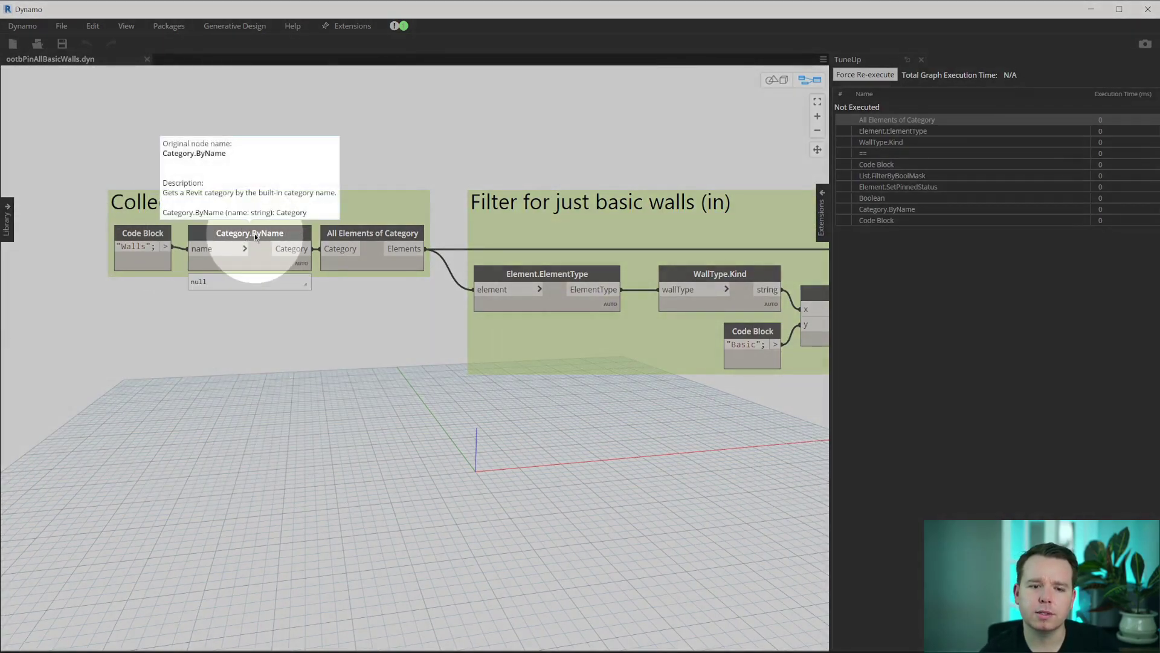
scroll(255, 234, "down", 1)
left_click_drag(381, 290, 153, 261)
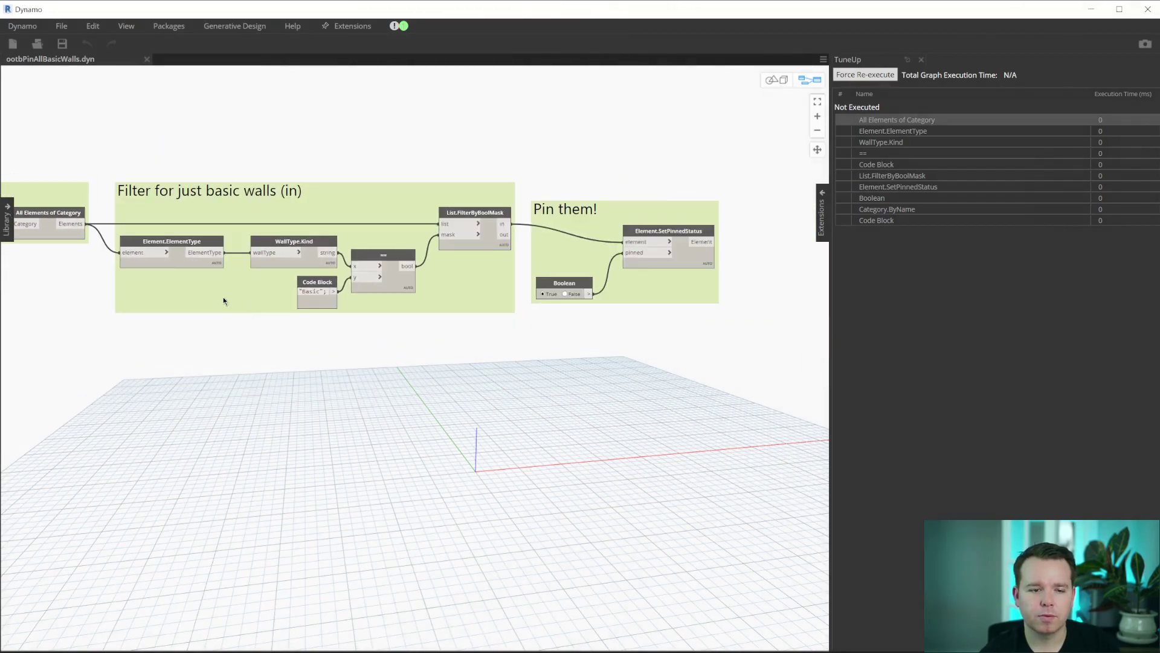
scroll(223, 297, "up", 1)
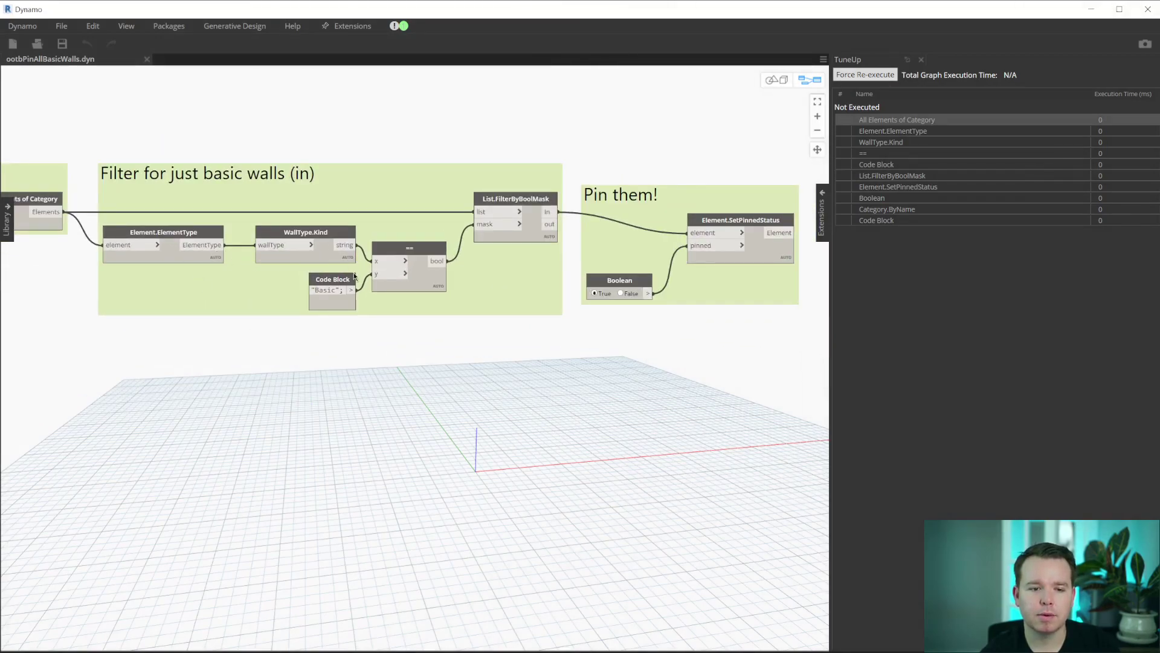
scroll(310, 233, "up", 1)
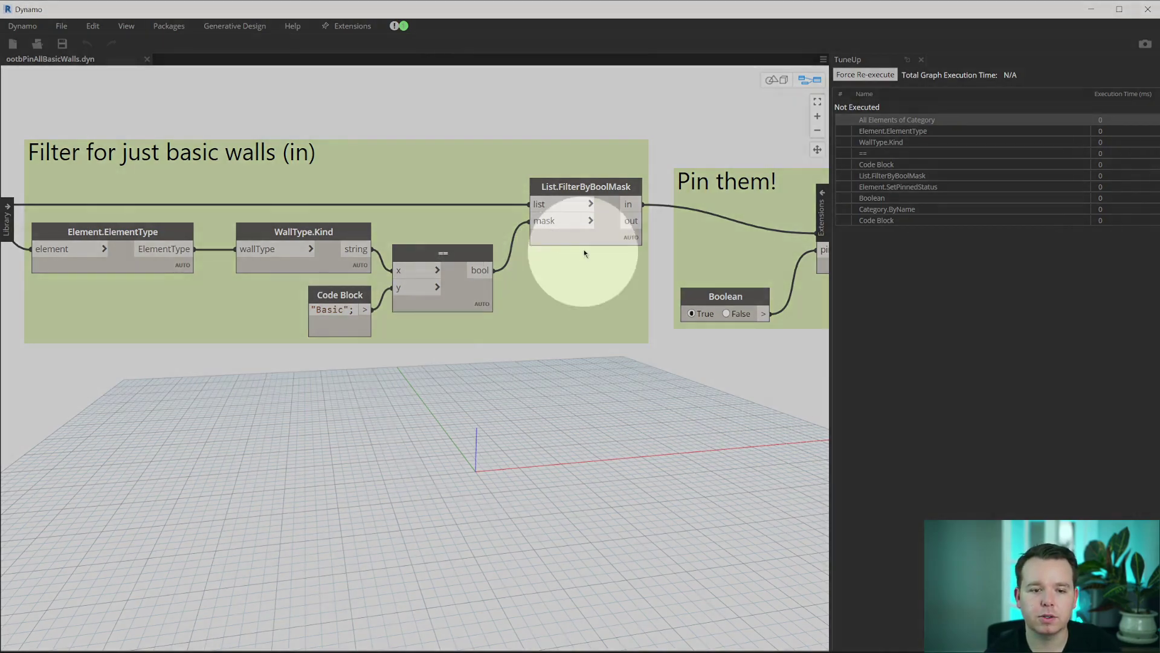
scroll(621, 232, "down", 3)
scroll(630, 293, "down", 2)
scroll(622, 297, "up", 4)
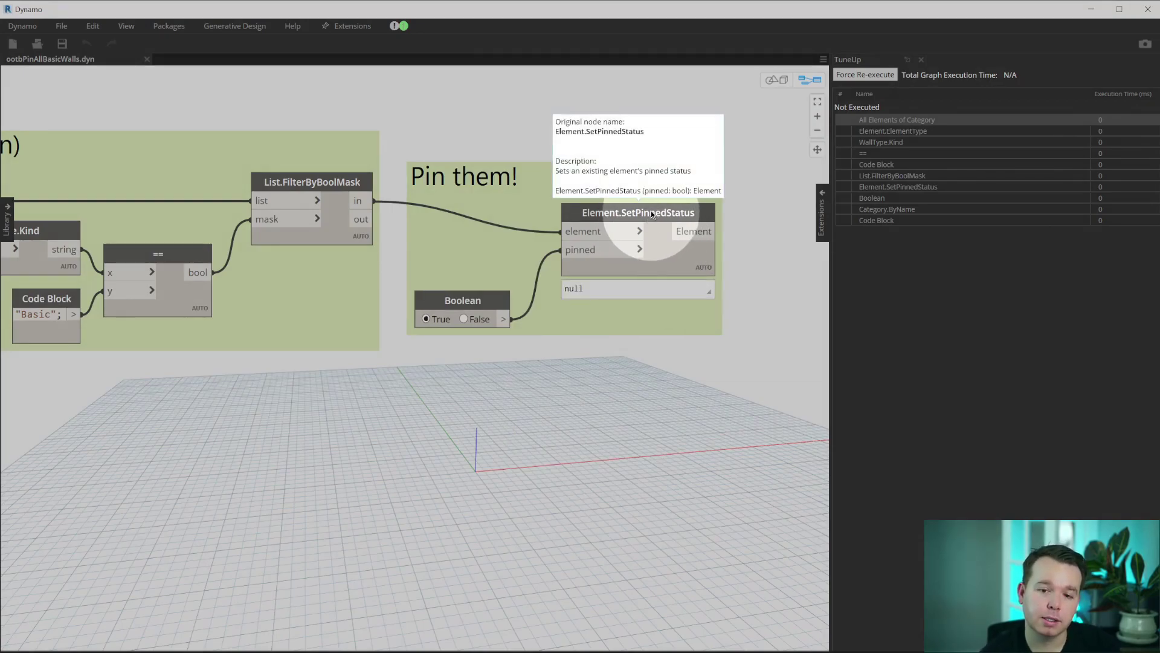
scroll(651, 211, "down", 3)
scroll(649, 226, "down", 2)
mouse_move(649, 226)
left_mouse_down()
mouse_move(438, 384)
mouse_move(515, 382)
mouse_move(476, 350)
left_mouse_up()
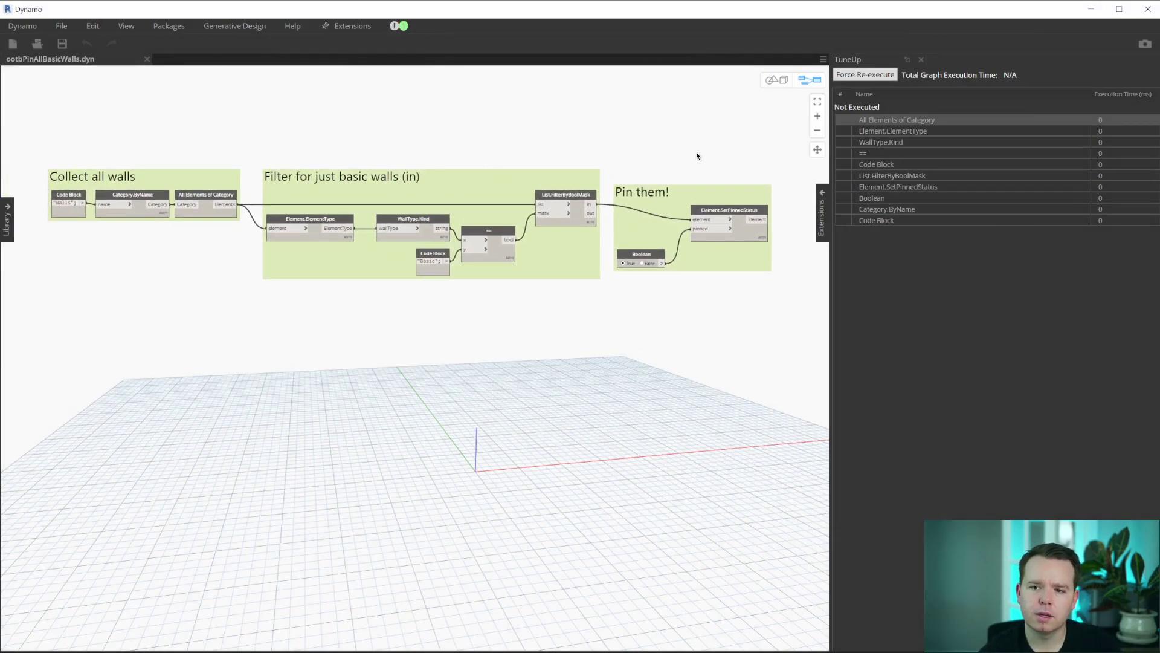
- Force re-execute the graph and screenshot the 190 ms TuneUp results
left_click(869, 78)
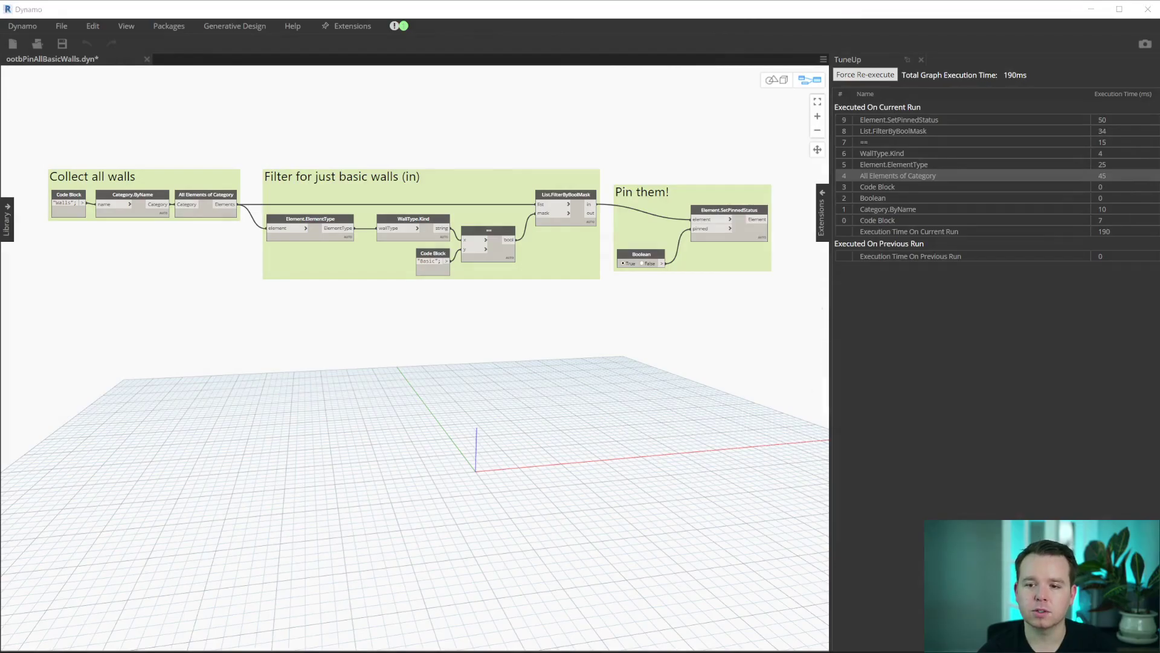
key("Print")
mouse_move(829, 274)
left_mouse_down()
mouse_move(976, 212)
mouse_move(1158, 33)
left_mouse_up()
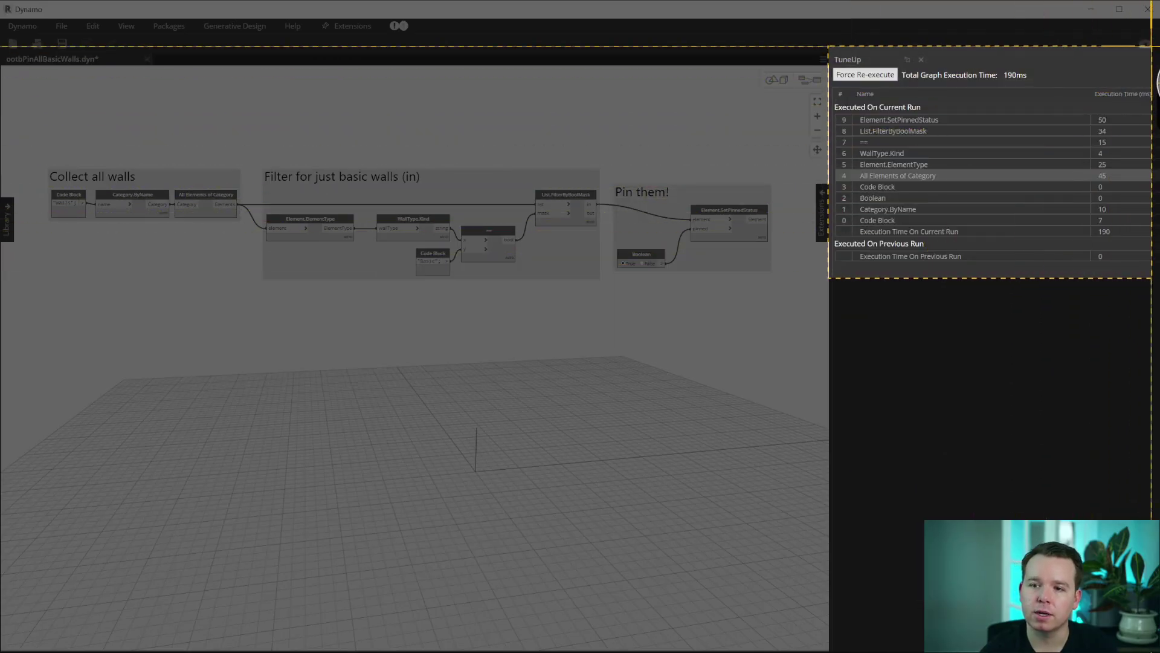
key("Return")
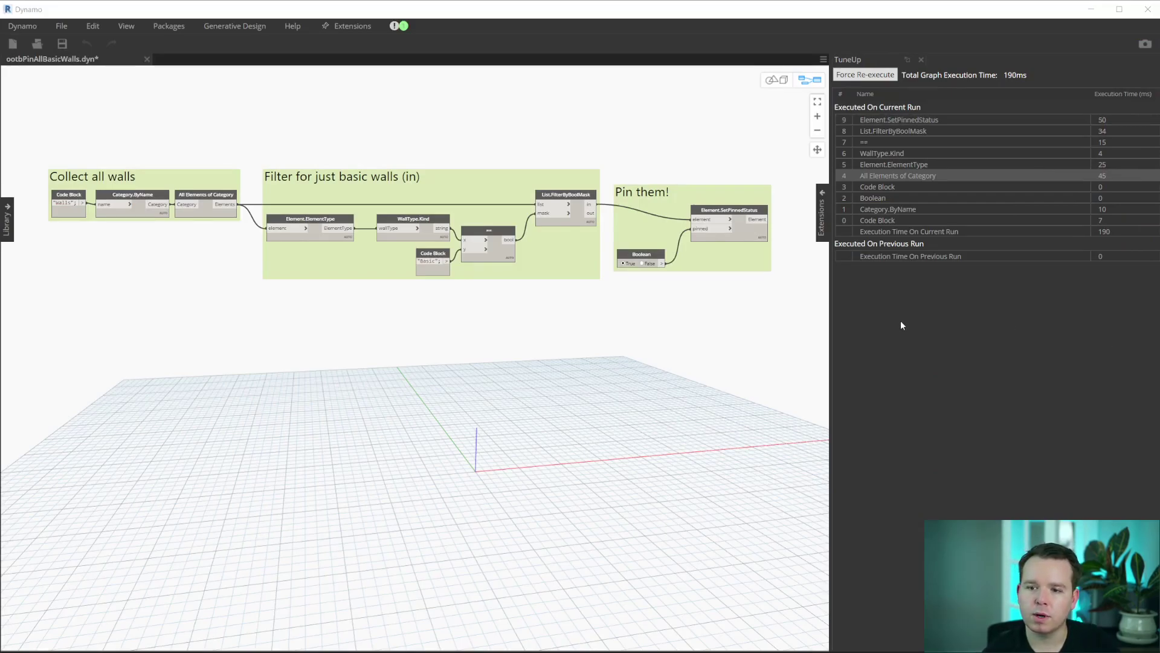
- Re-run the graph four more times, down to about 12 ms, then minimize Dynamo
left_click(864, 75)
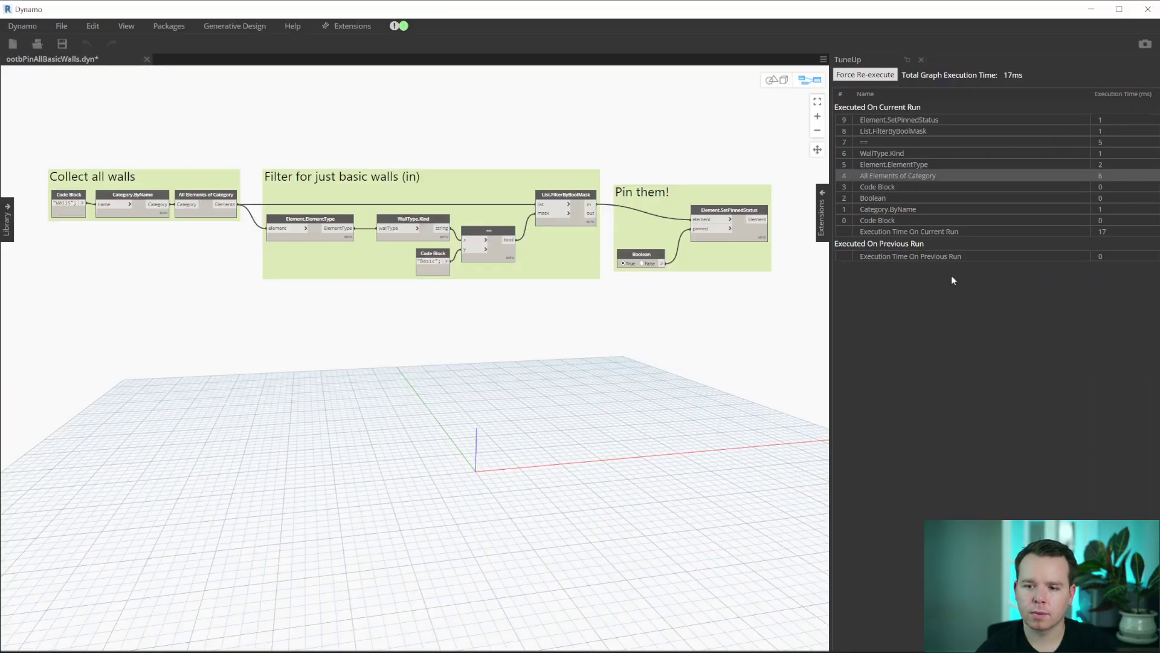
left_click(864, 75)
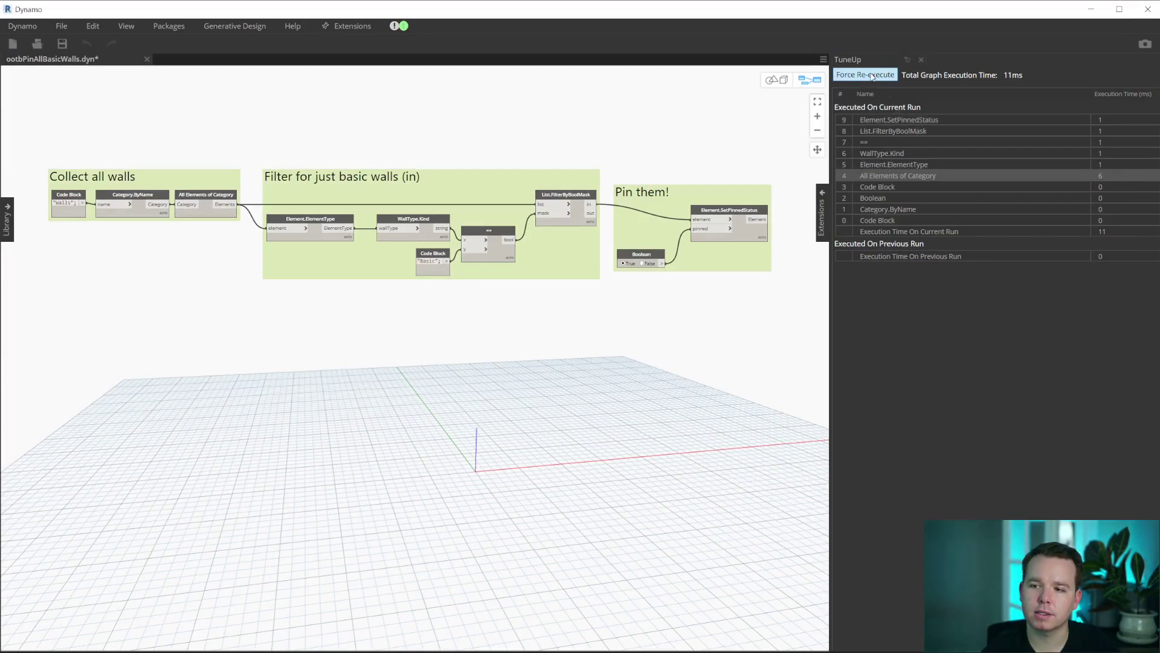
left_click(865, 74)
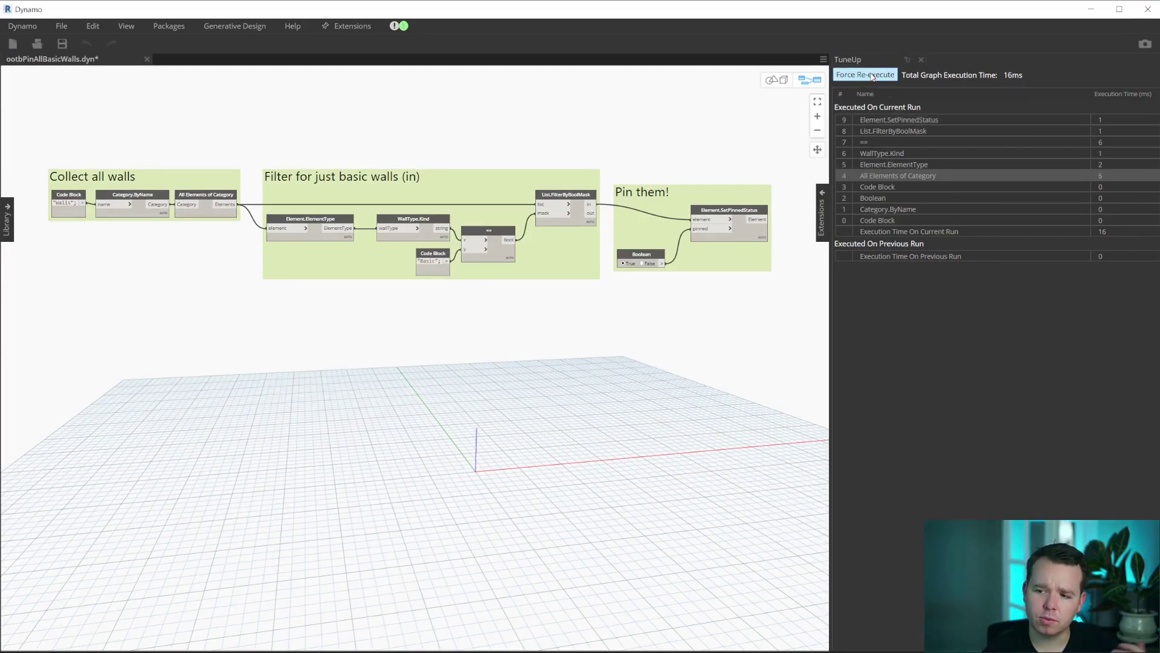
left_click(874, 77)
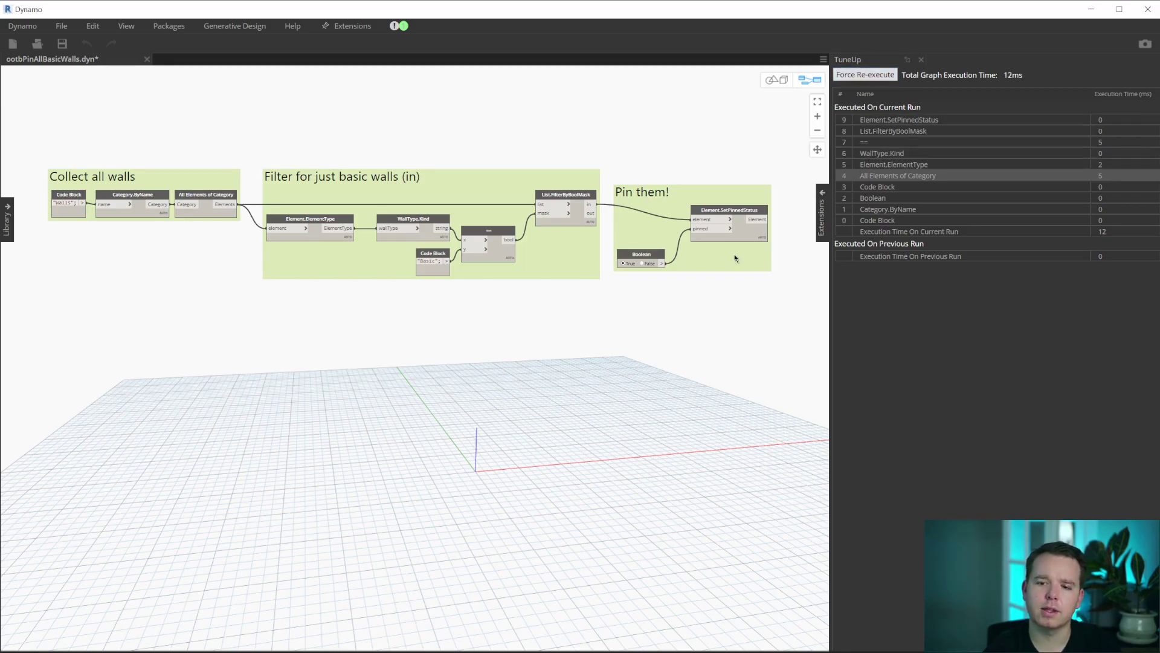
left_click(1091, 9)
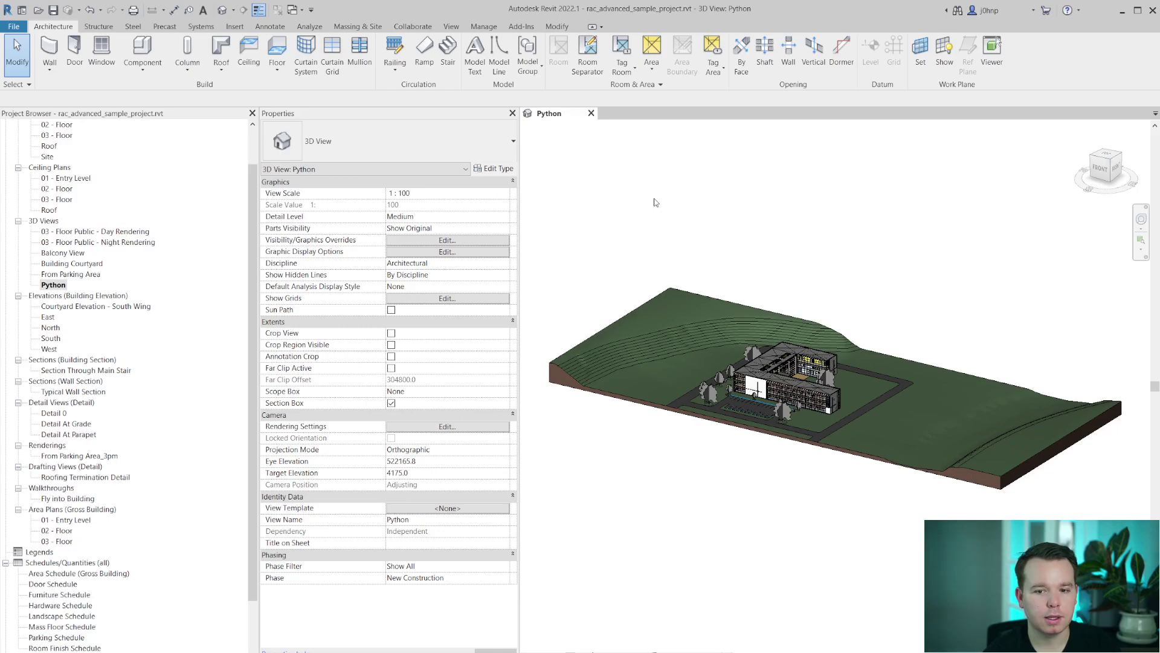
- Launch Dynamo from Revit and open pythonPinAllBasicWalls.dyn from the Python folder
left_click(484, 27)
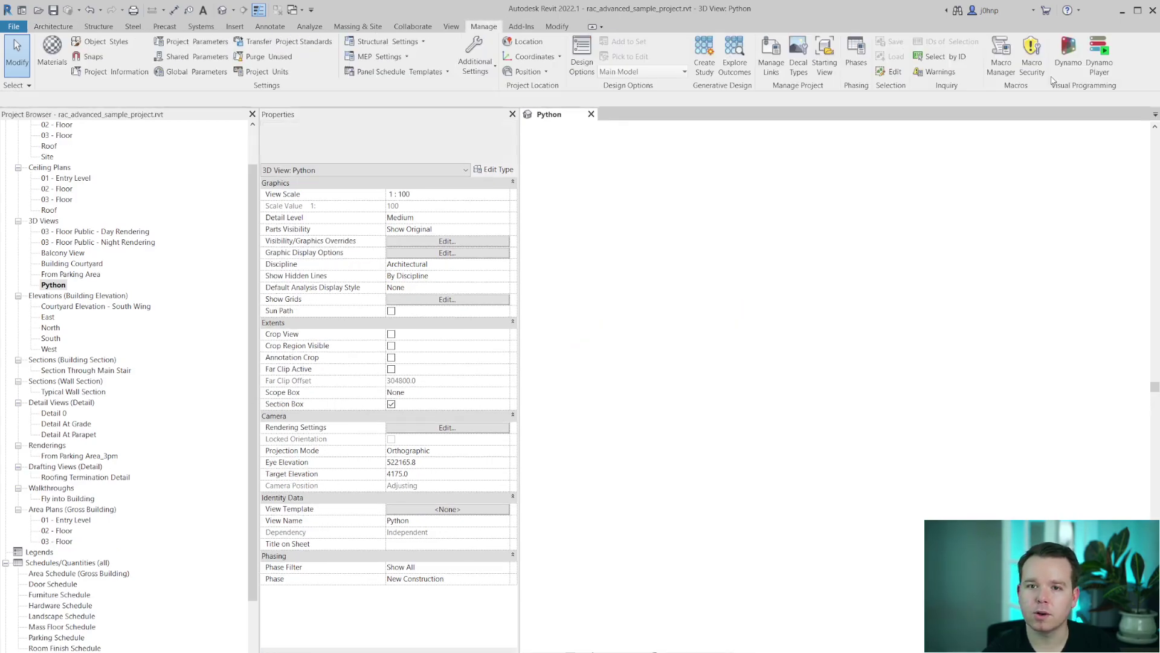
left_click(1067, 56)
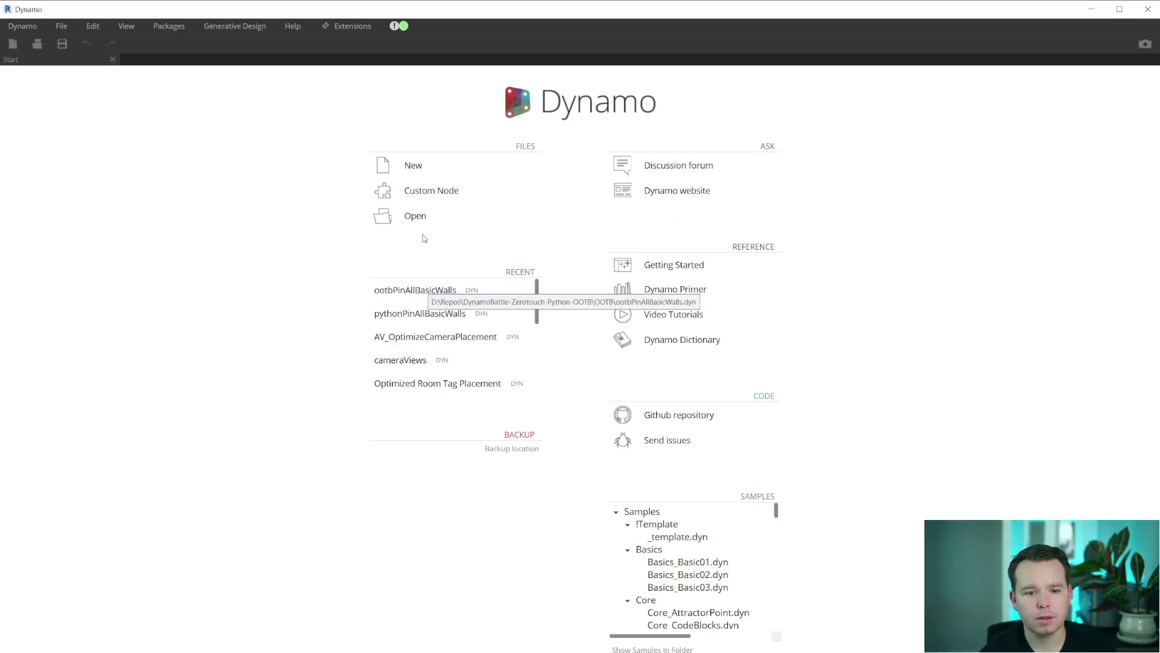
left_click(426, 218)
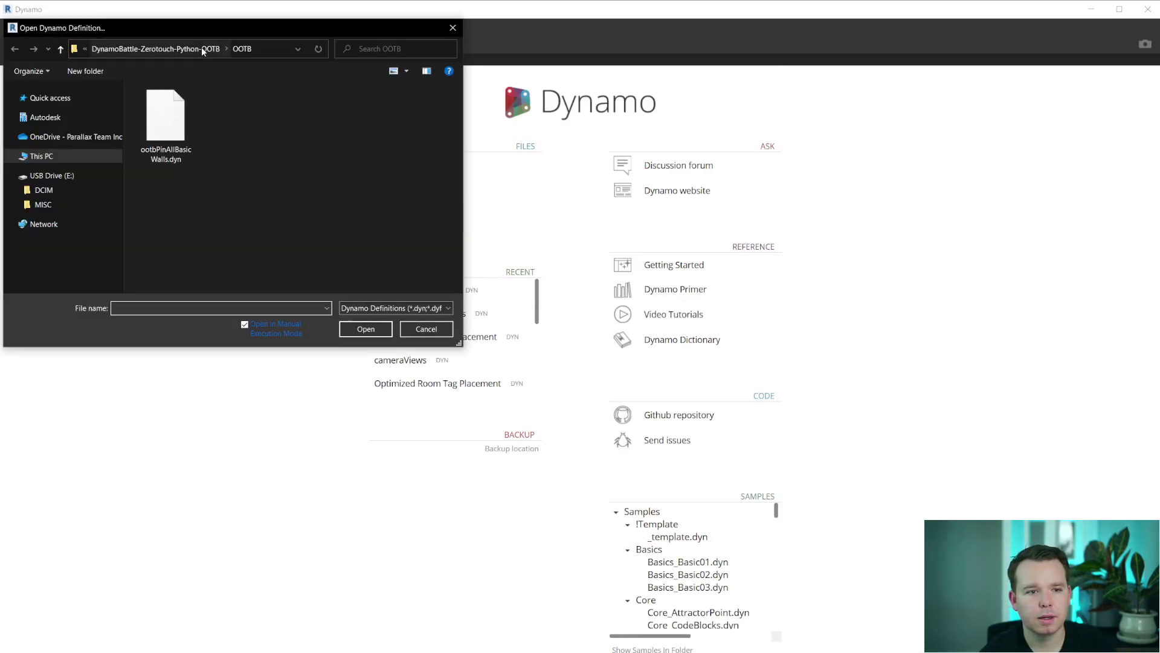
left_click(156, 47)
double_click(168, 103)
left_click(173, 146)
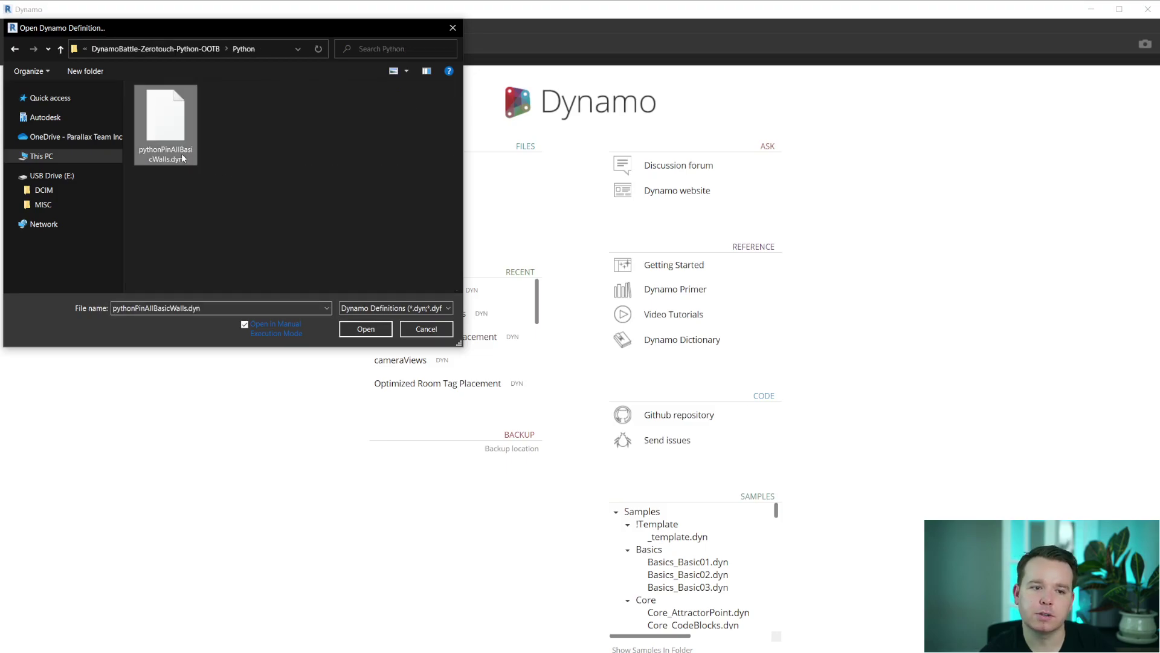
left_click(366, 329)
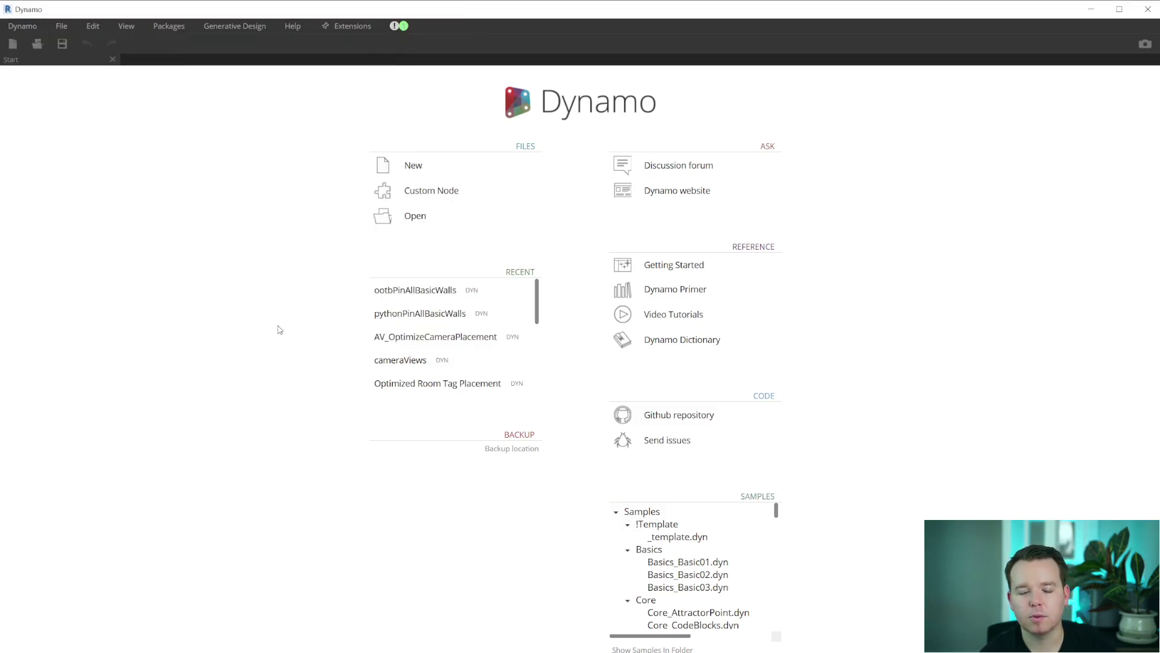
left_click_drag(310, 306, 448, 276)
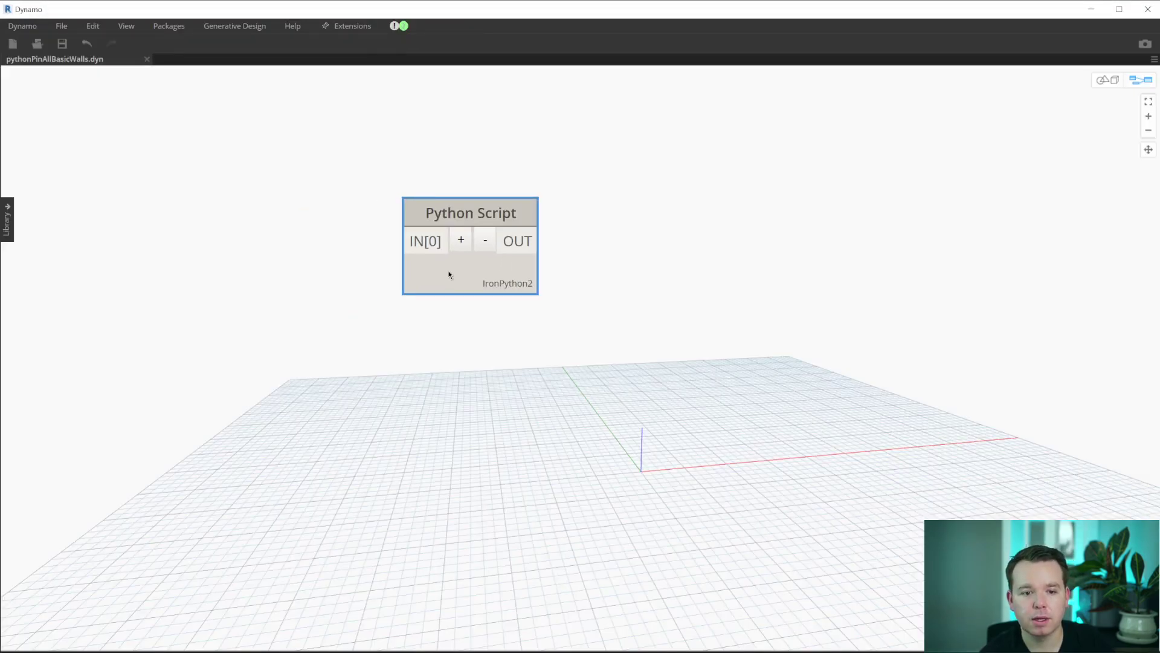
double_click(448, 274)
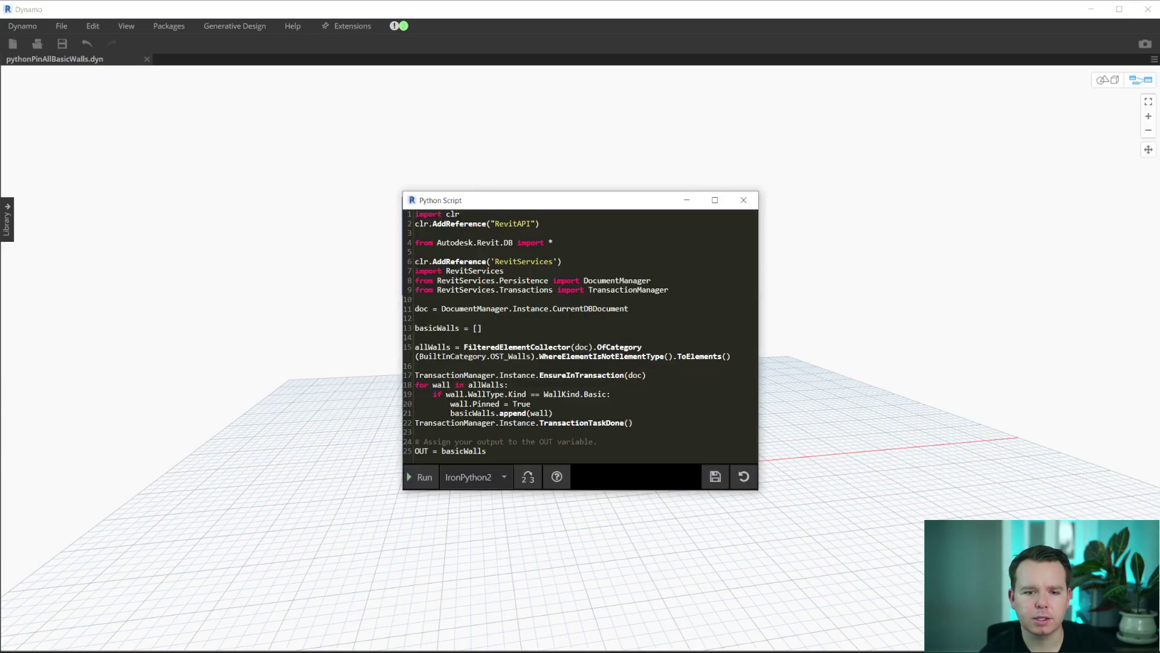
left_click_drag(629, 309, 396, 221)
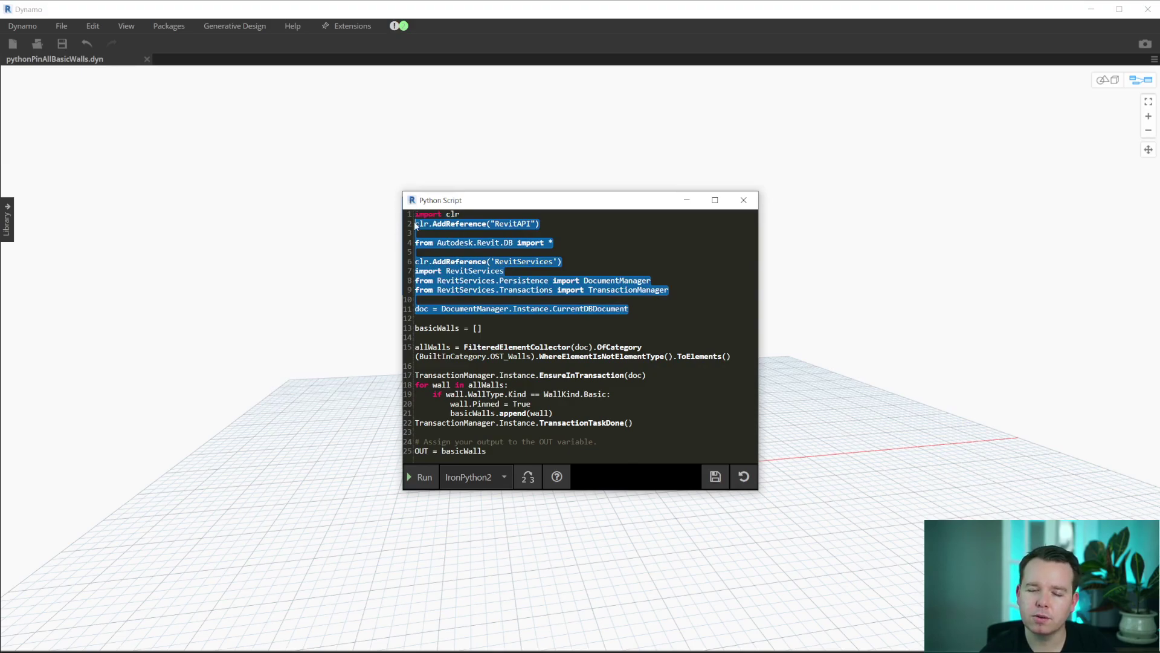
left_click(416, 244)
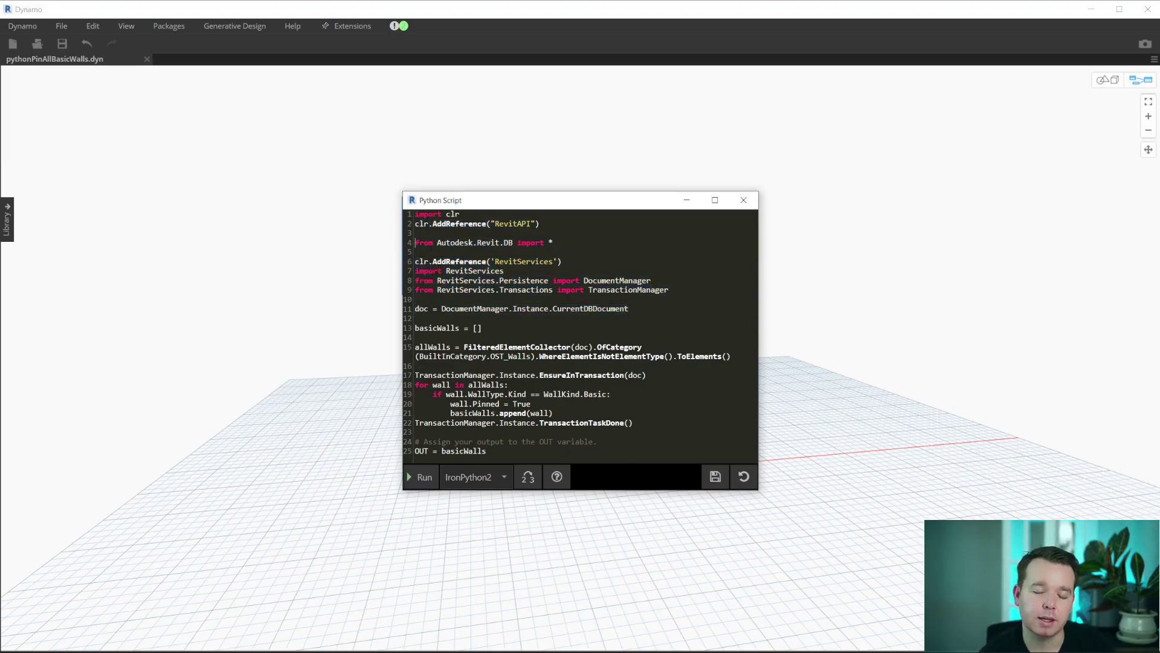
double_click(452, 327)
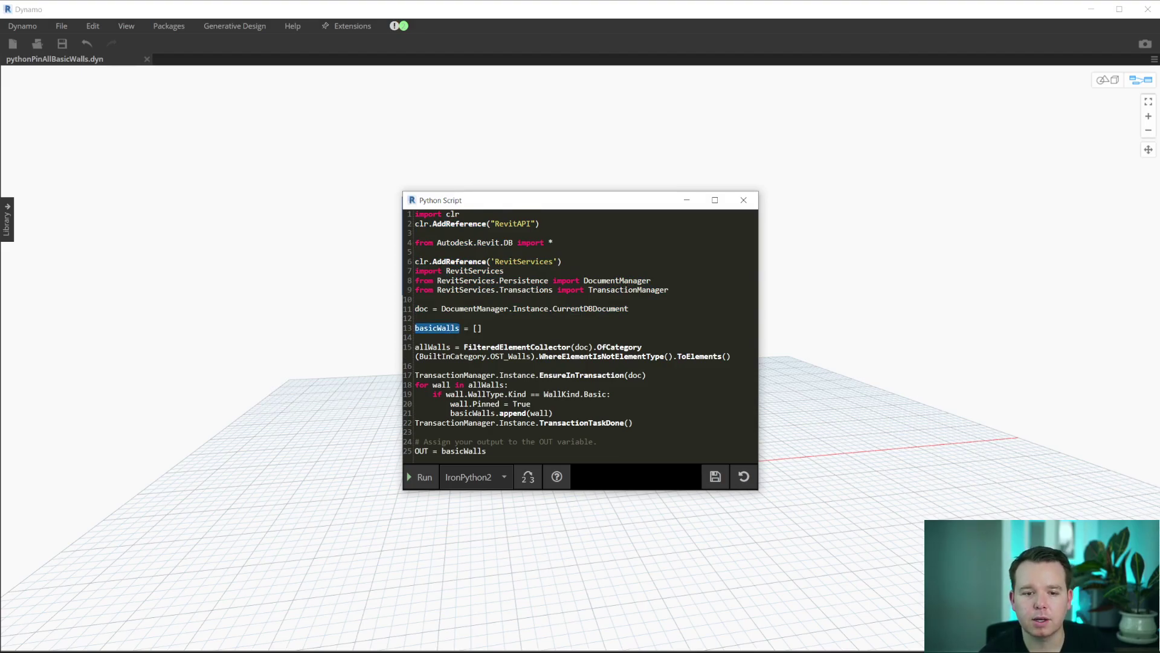
double_click(433, 347)
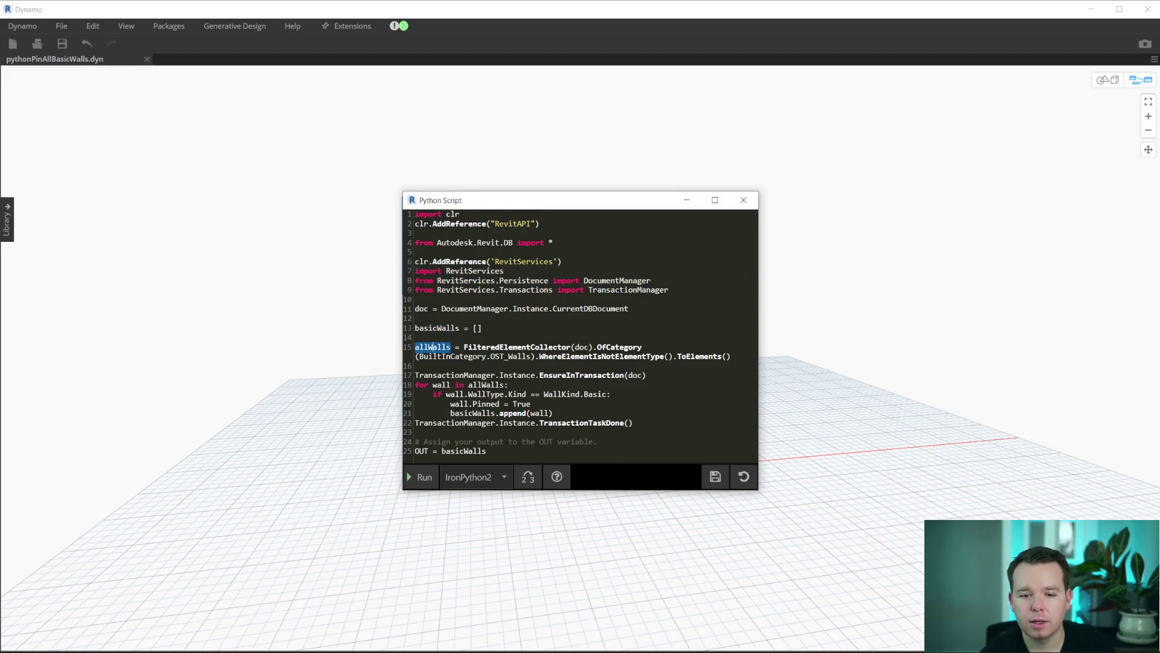
double_click(437, 328)
left_click(477, 385)
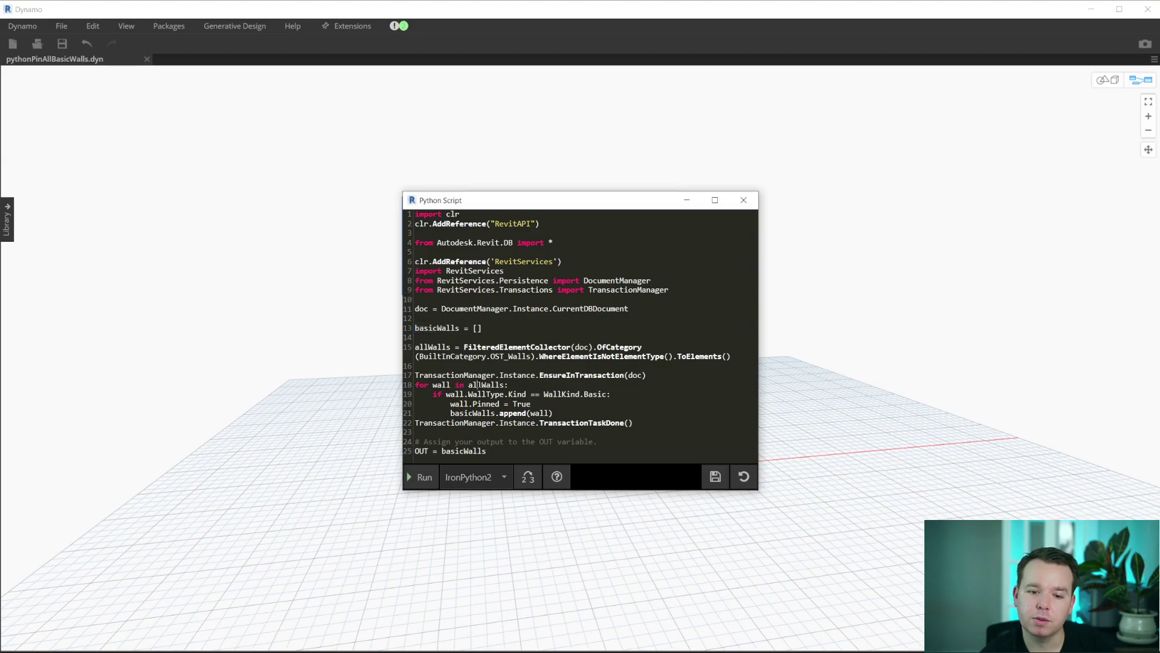
left_click_drag(647, 375, 409, 376)
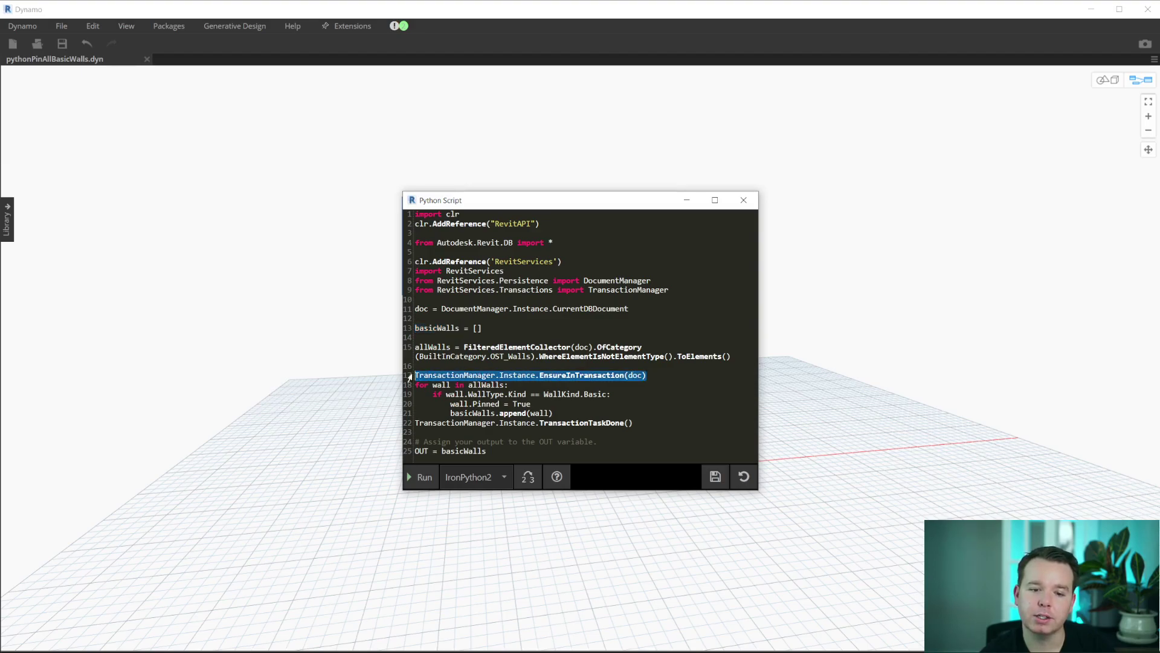
left_click_drag(415, 423, 634, 423)
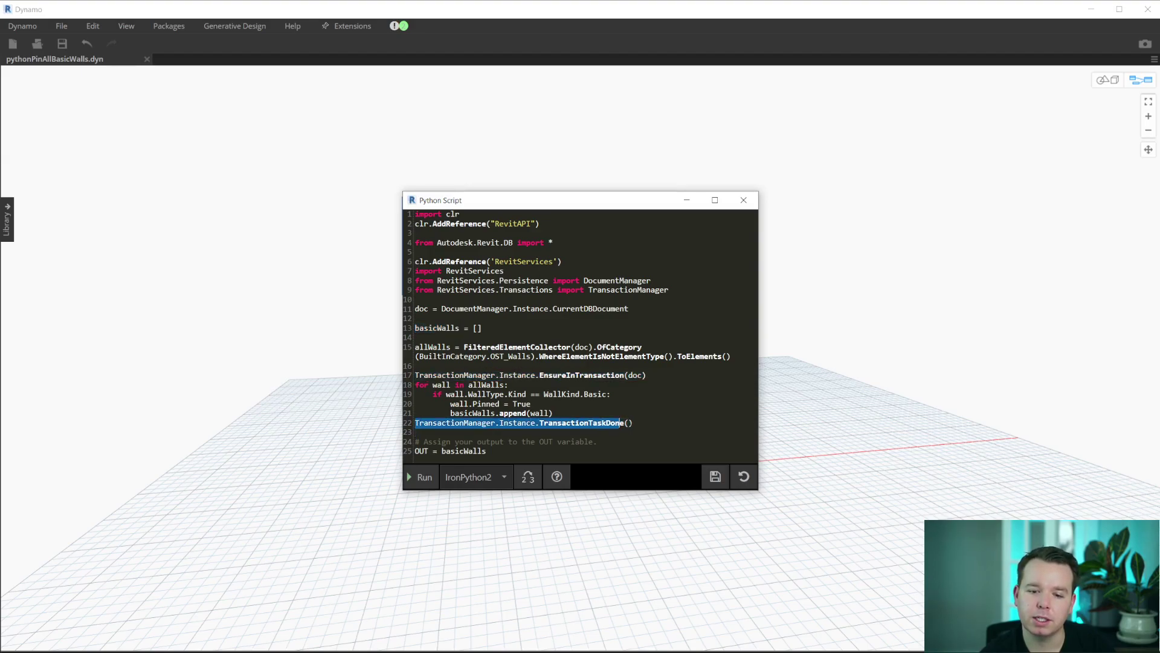
left_click(565, 413)
left_click_drag(540, 412, 414, 385)
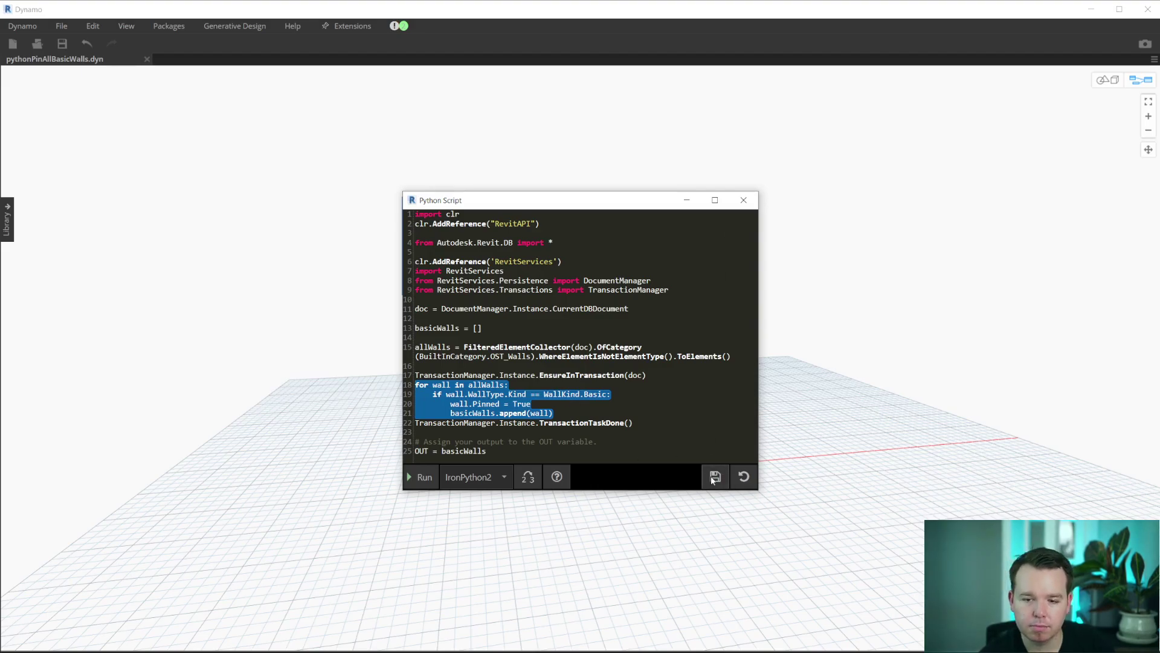
- Close the code editor, show TuneUp, and bring the Python Script node into view
left_click(743, 200)
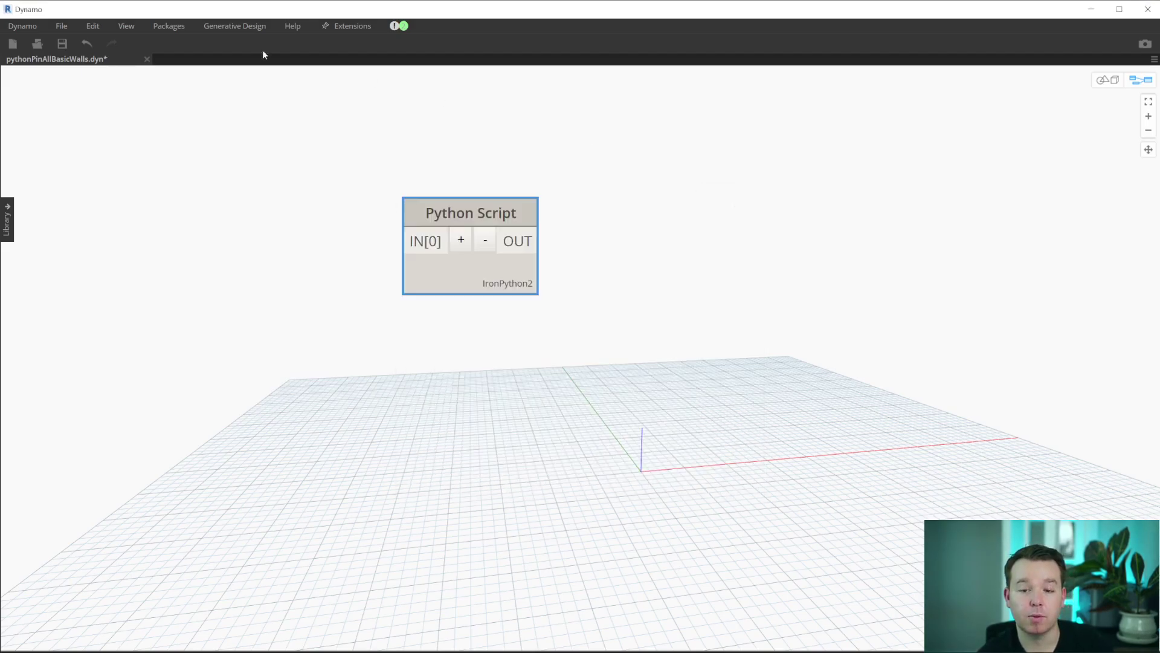
left_click(124, 27)
left_click(146, 116)
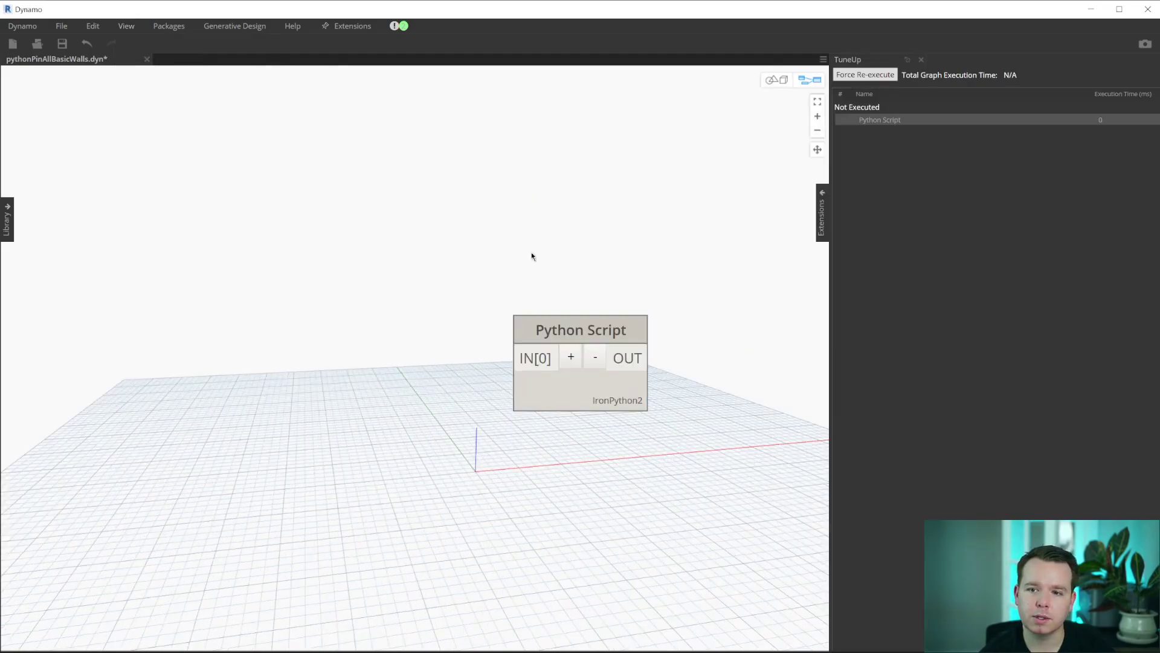
left_click_drag(542, 327, 425, 227)
scroll(425, 227, "up", 2)
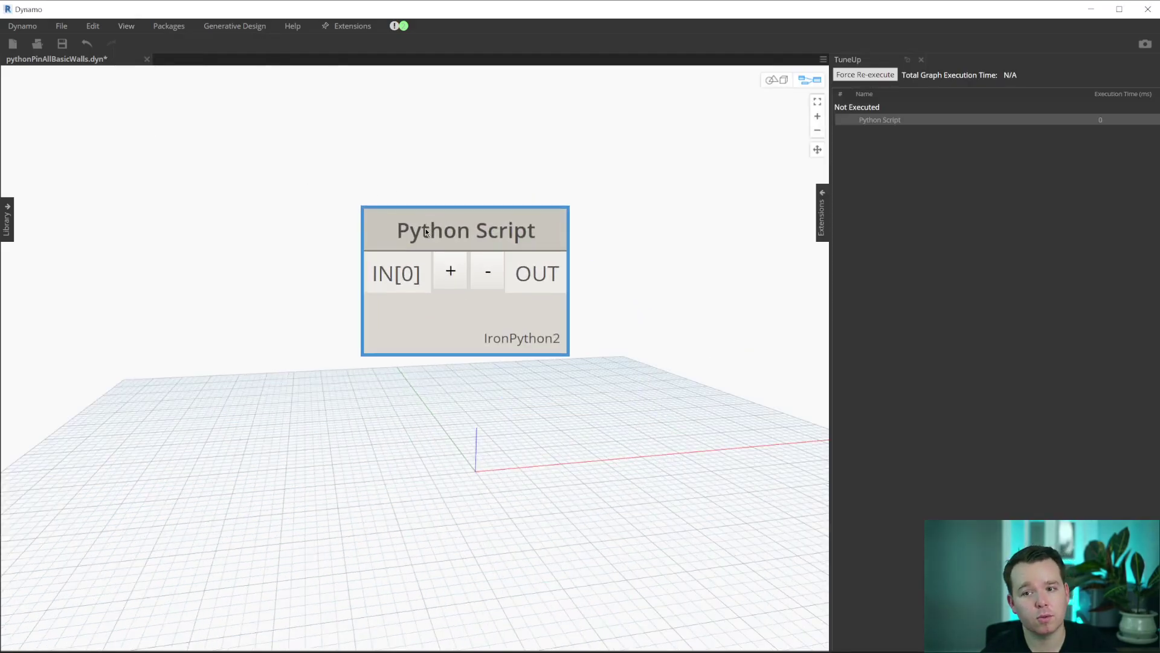
scroll(426, 228, "up", 1)
left_click(544, 177)
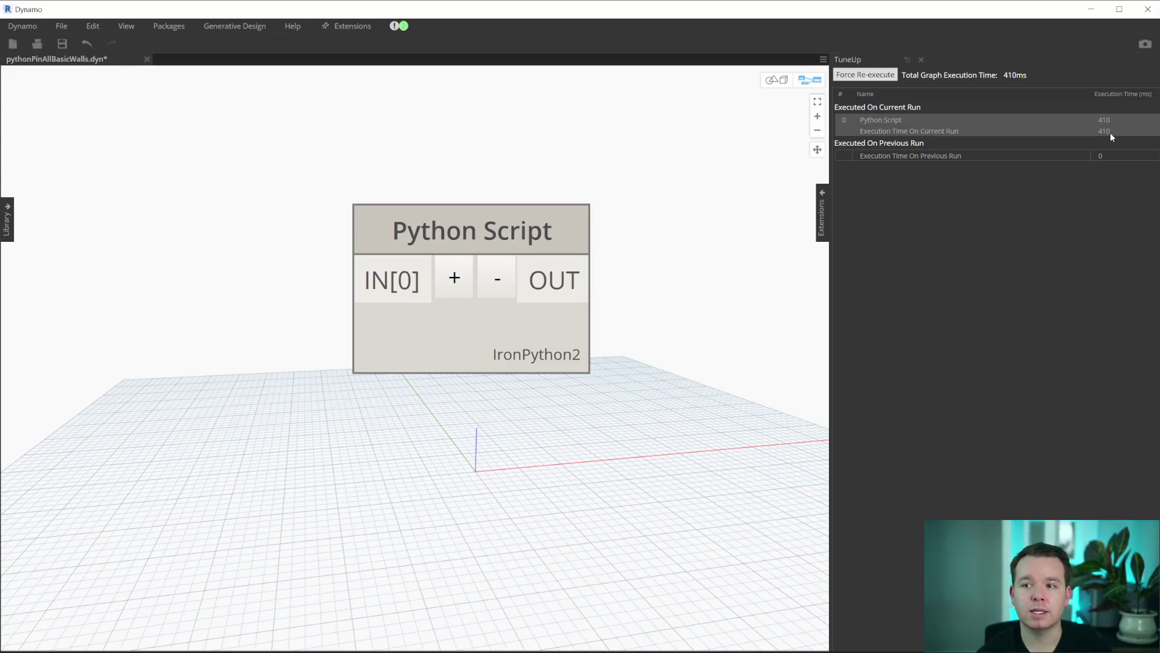
- Re-run the Python graph twice, screenshotting the TuneUp timings after each run
key("super+shift+s")
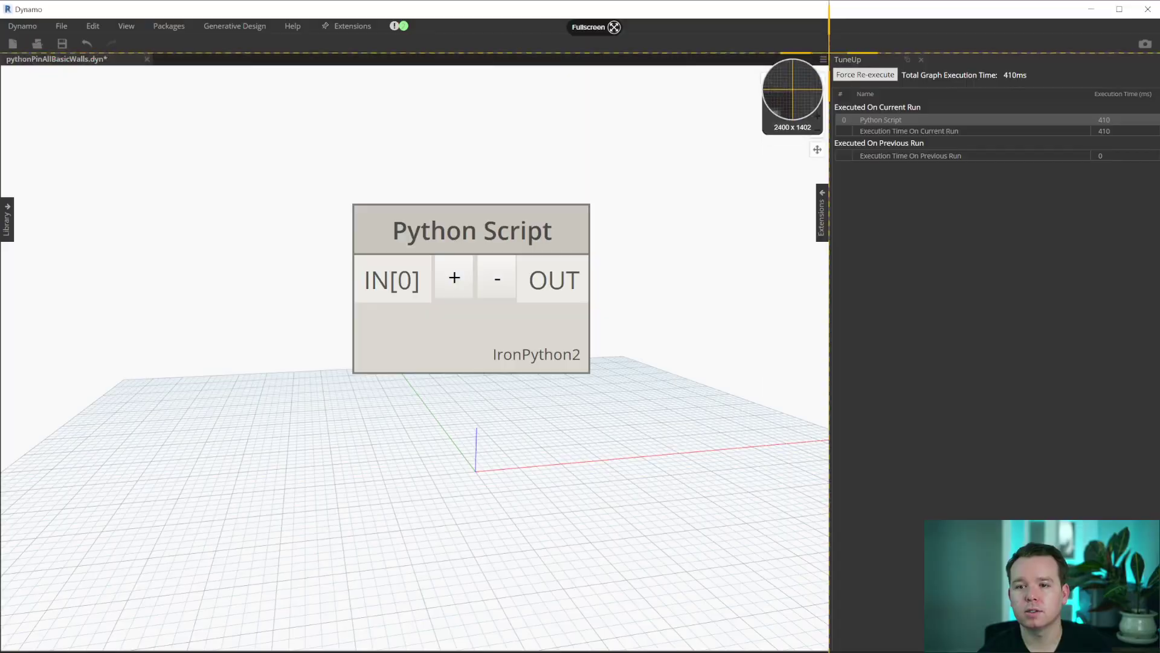
left_click_drag(828, 53, 1084, 142)
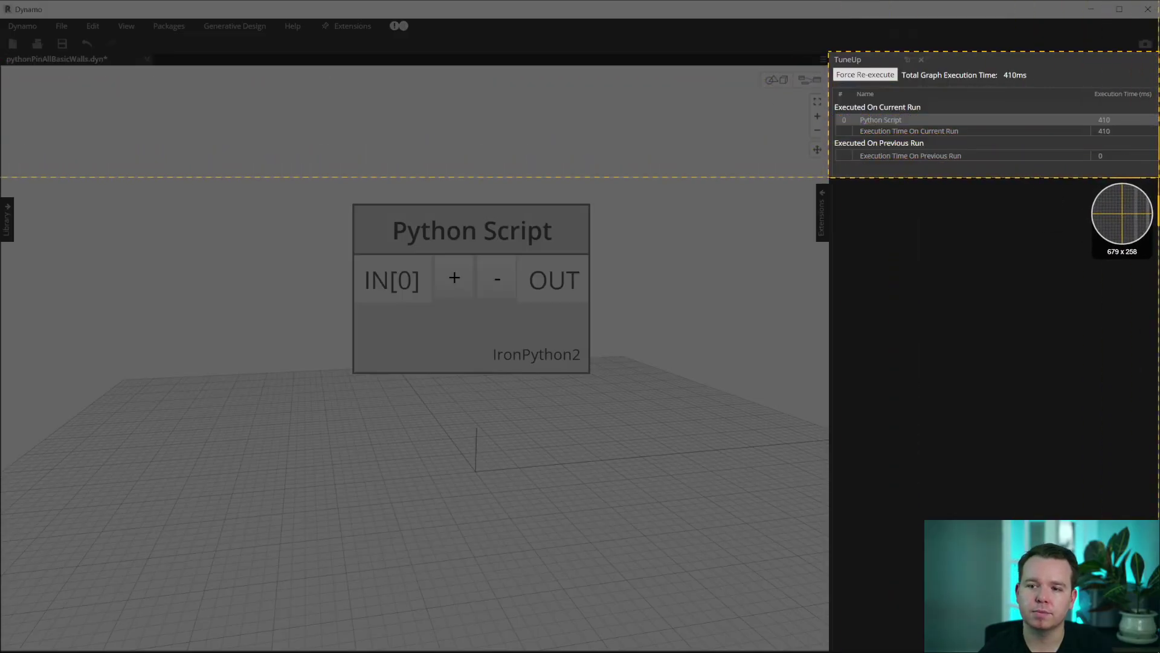
left_click_drag(1049, 182, 1058, 187)
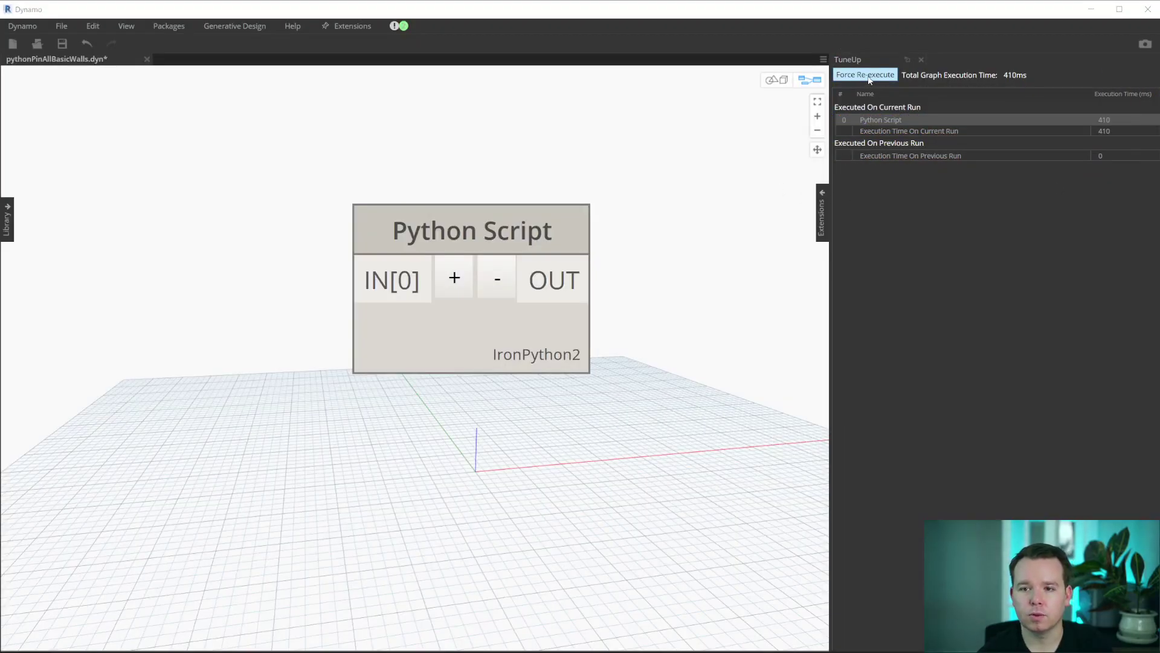
left_click(863, 75)
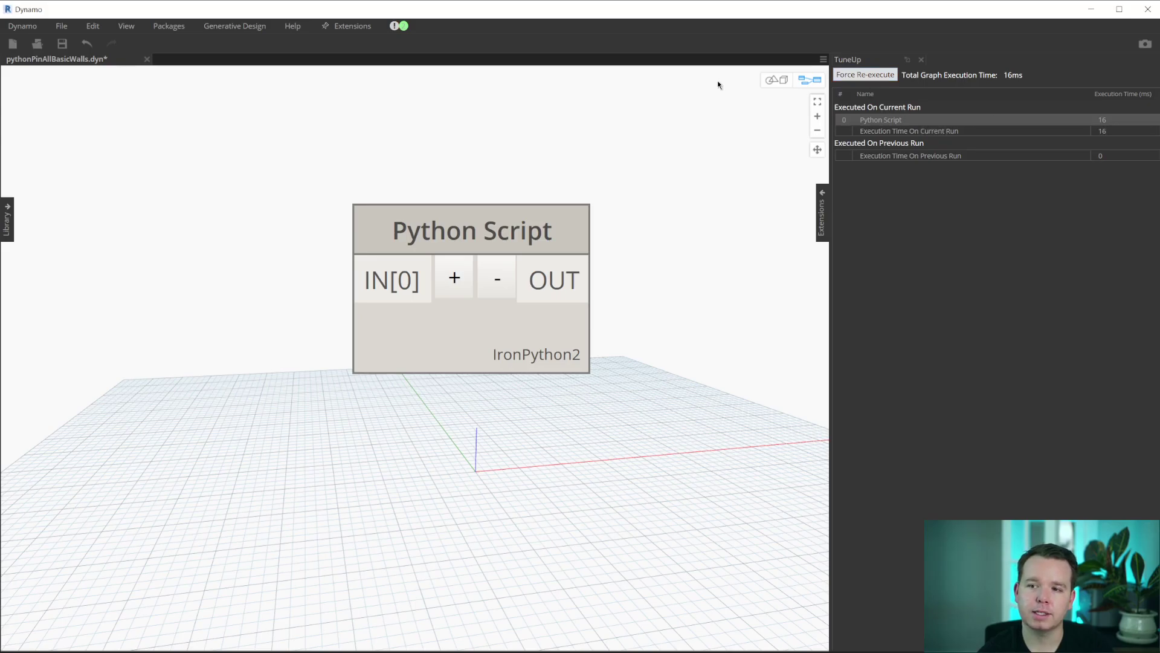
key("super+shift+s")
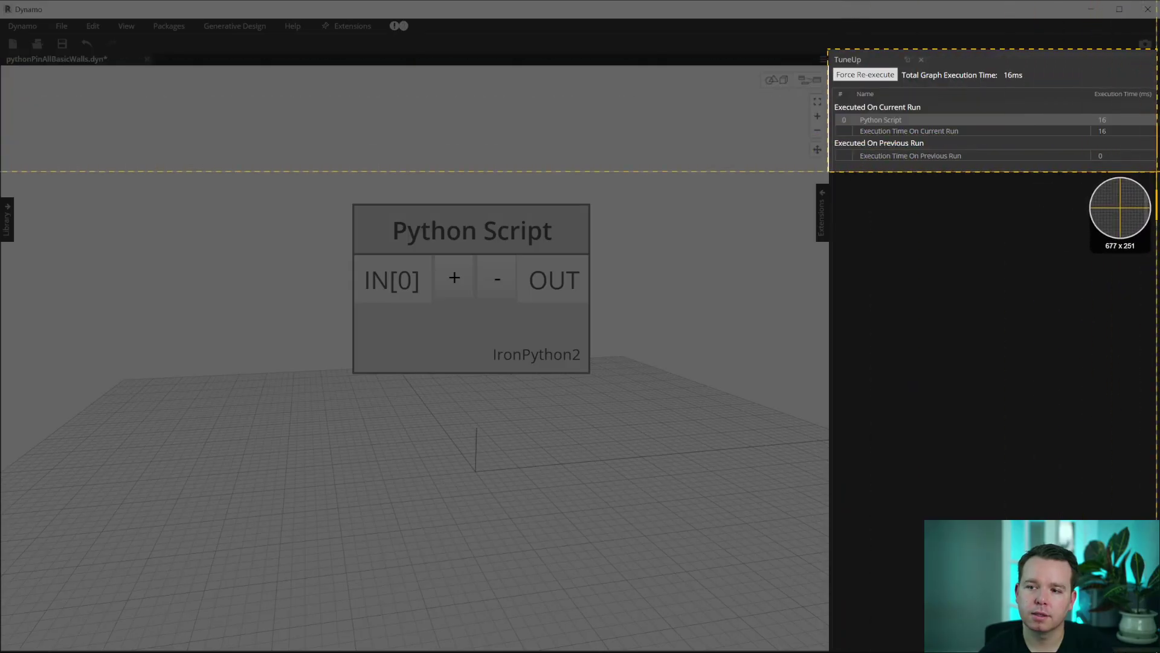
left_click_drag(830, 50, 1156, 173)
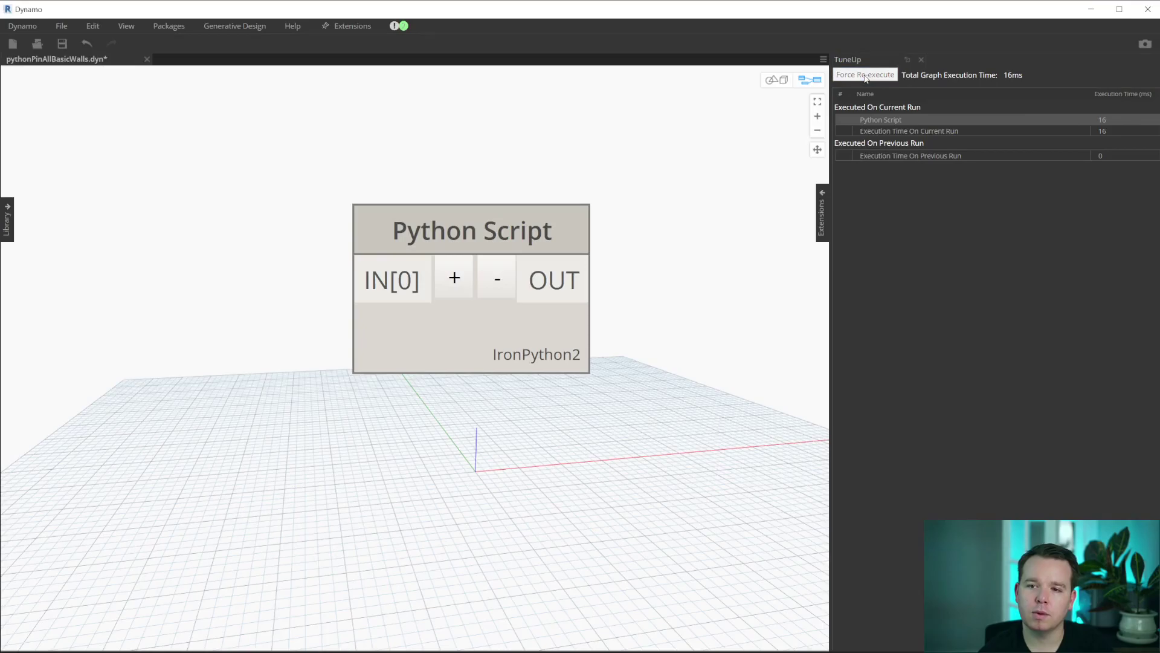
left_click(865, 74)
key("super+shift+s")
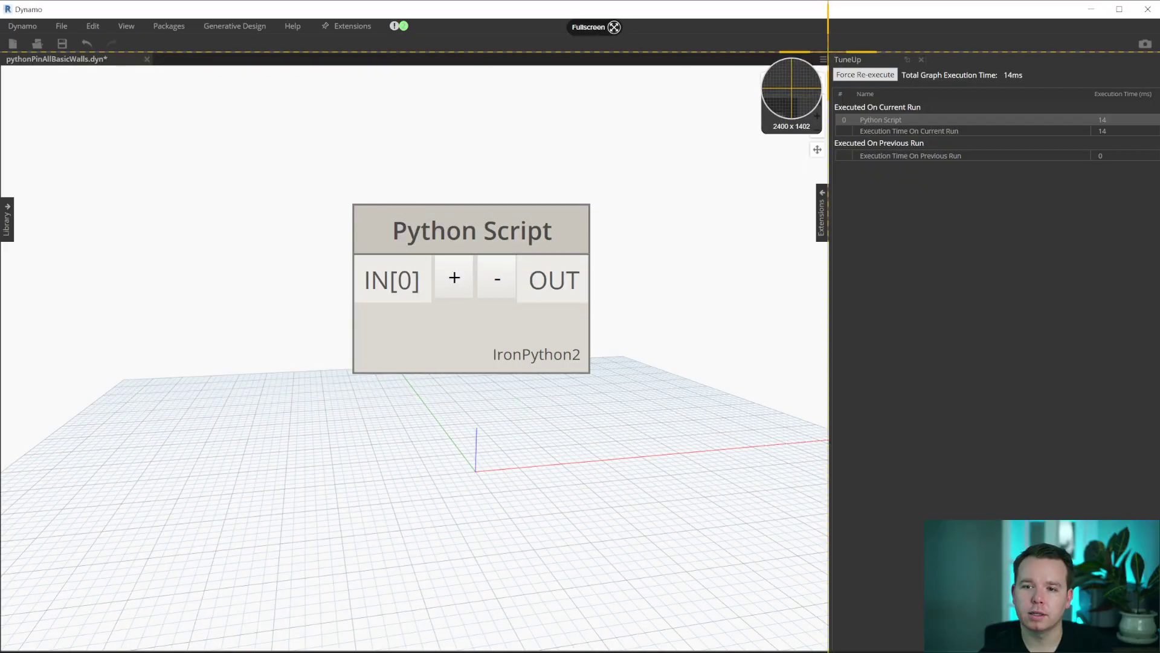
mouse_move(829, 54)
left_mouse_down()
mouse_move(1116, 216)
mouse_move(1136, 177)
left_mouse_up()
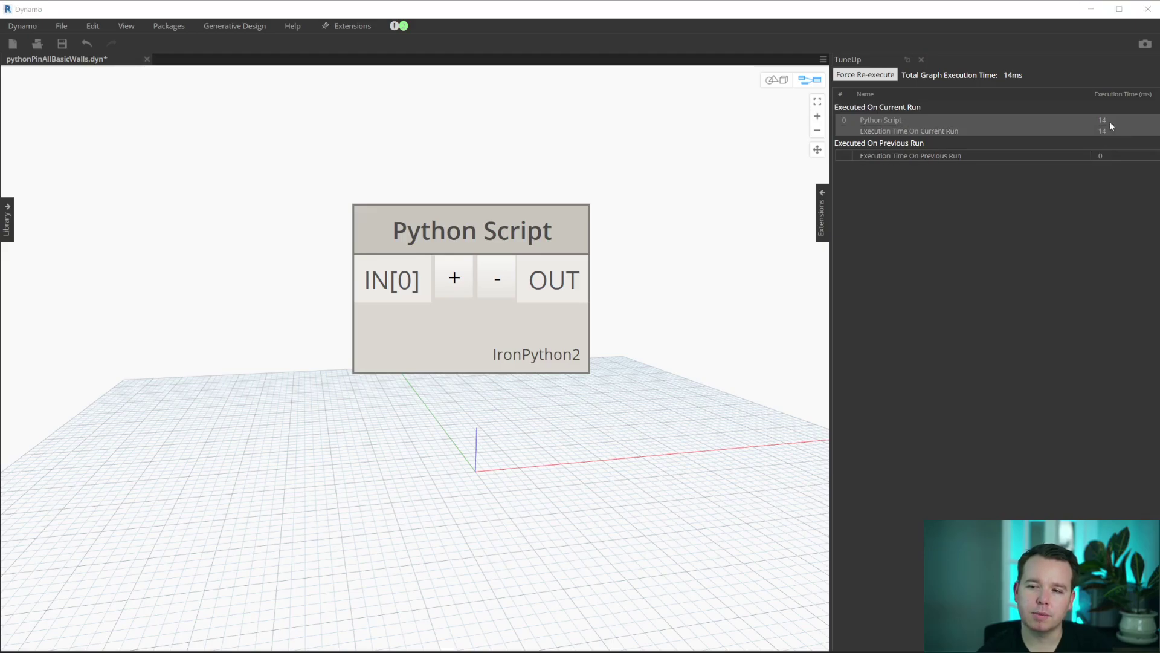
- Re-run the graph six more times to settle near 16 ms, then minimize Dynamo
left_click(865, 74)
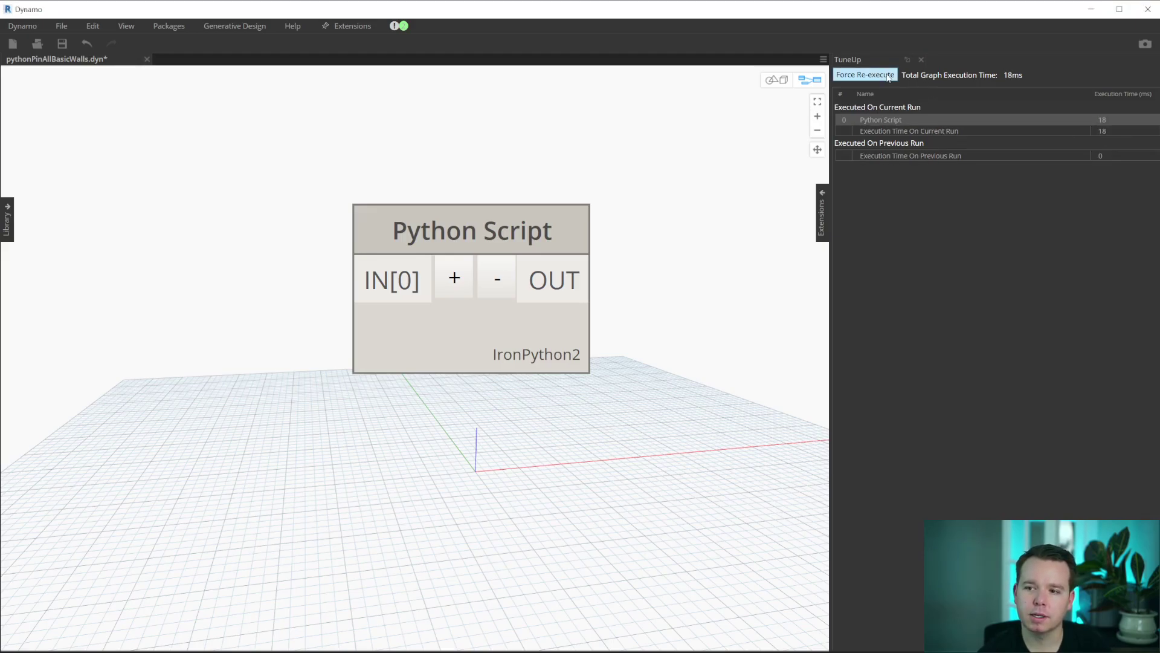
left_click(889, 79)
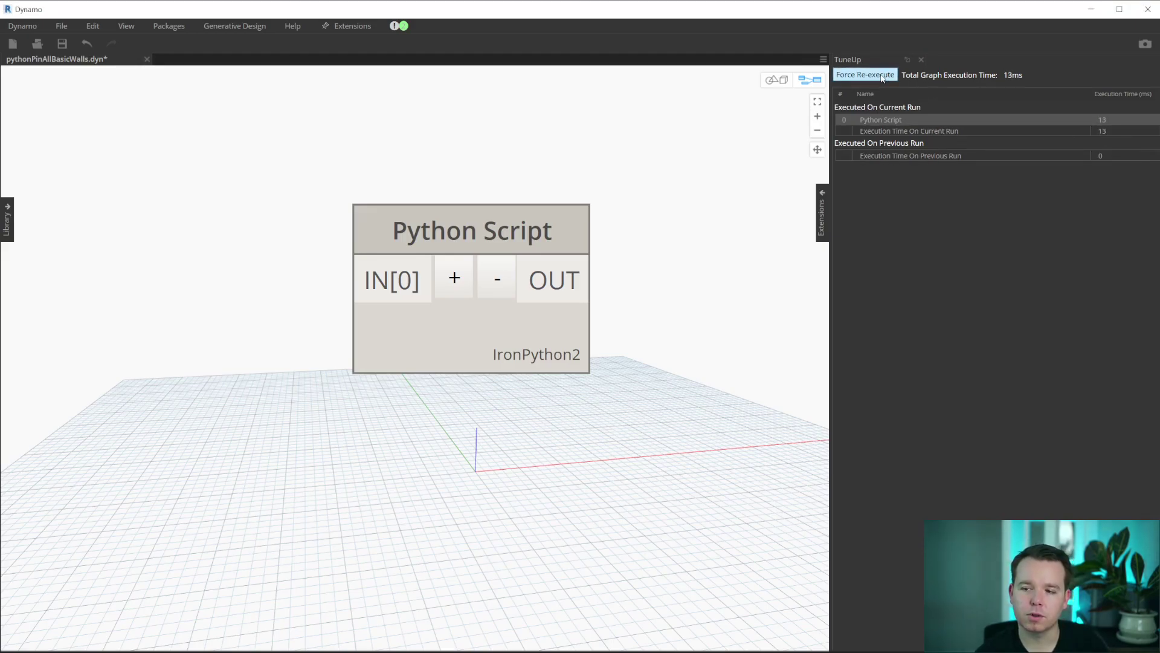
left_click(883, 79)
left_click(883, 79)
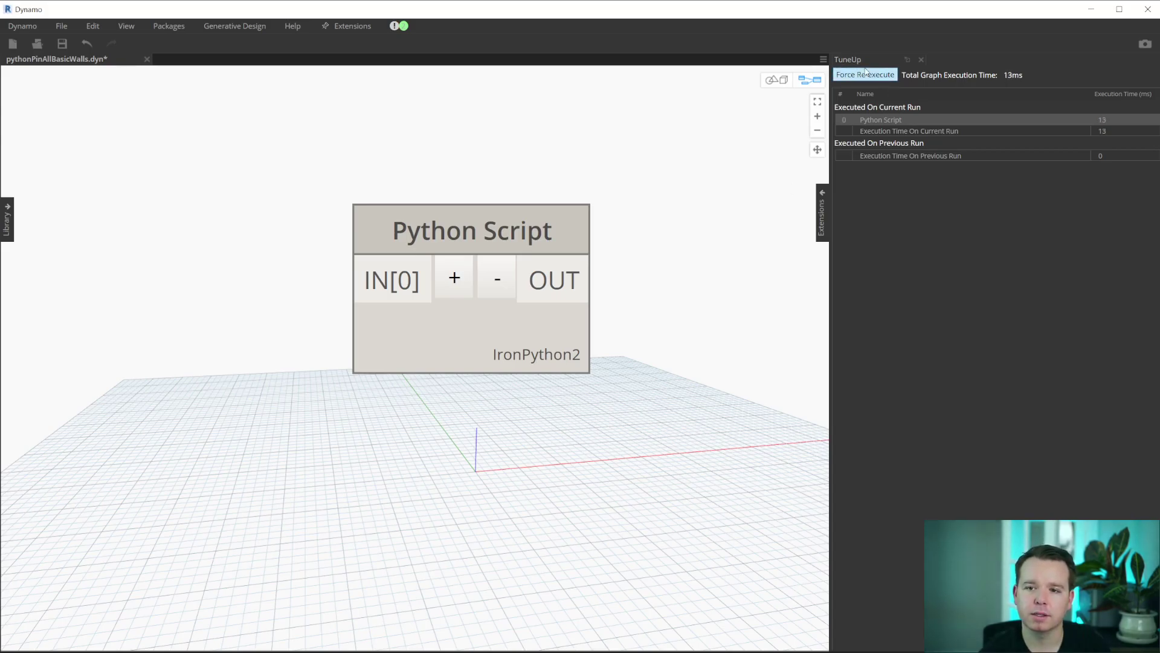
left_click(866, 74)
left_click(866, 76)
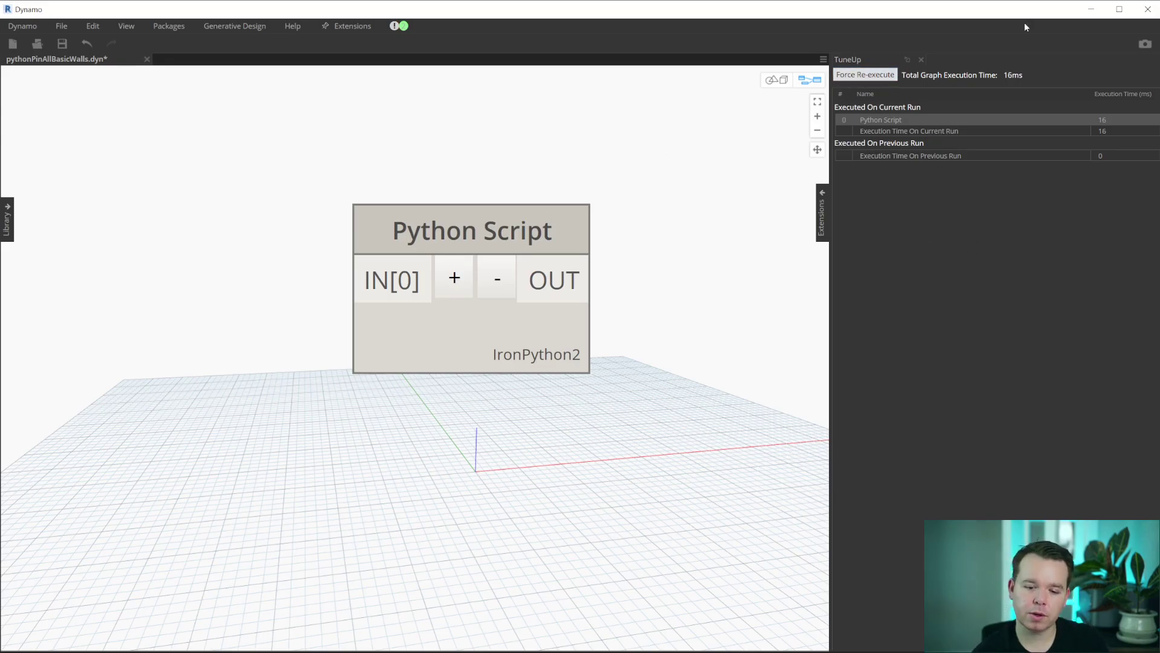
left_click(1092, 10)
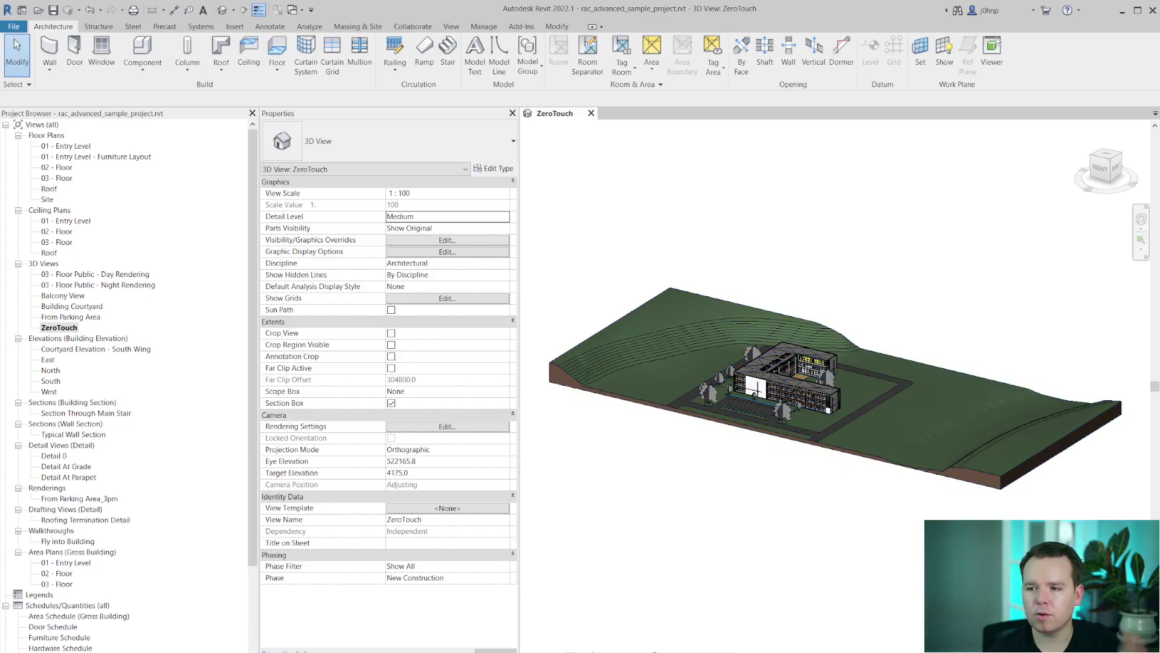
- View HelloDynamo.cs and the Dev Starter Kit 1.1.4 release page, then return to Visual Studio
key("alt+Tab")
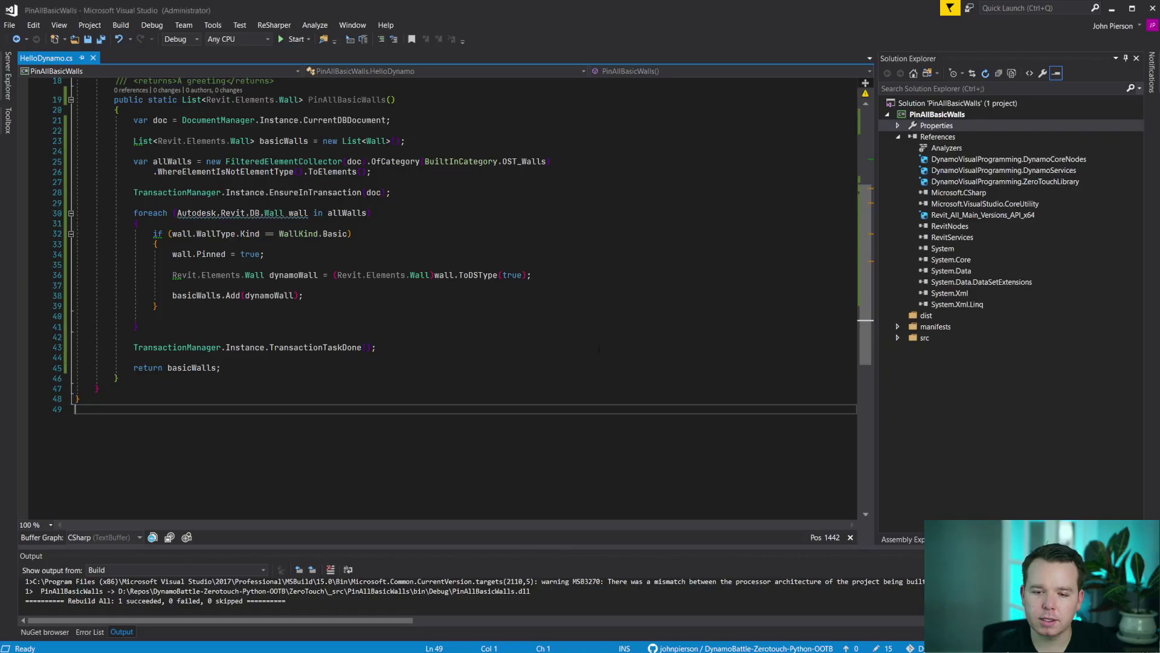
scroll(454, 299, "up", 6)
scroll(454, 299, "up", 4)
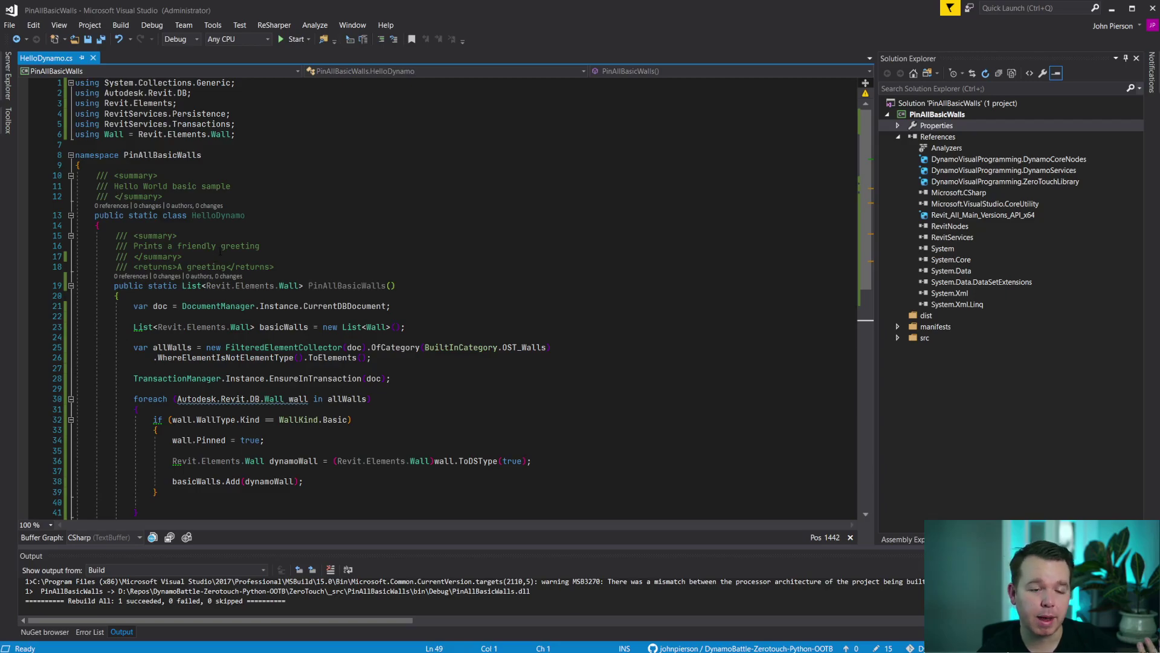
left_click(227, 245)
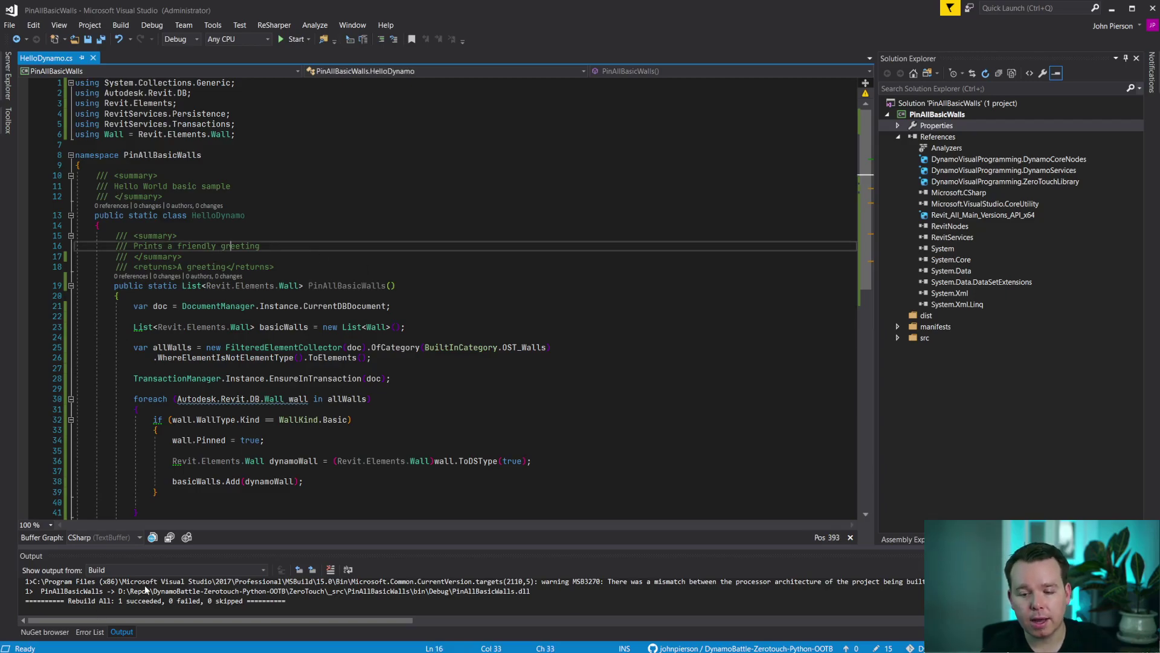
key("alt+Tab")
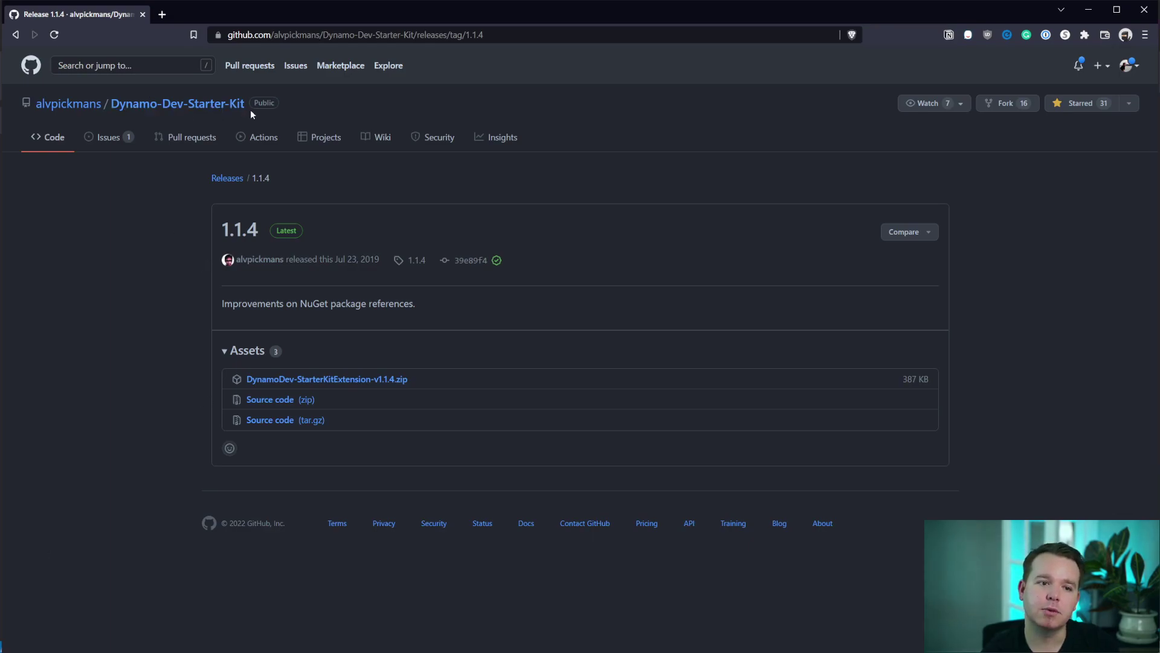
left_click(1088, 10)
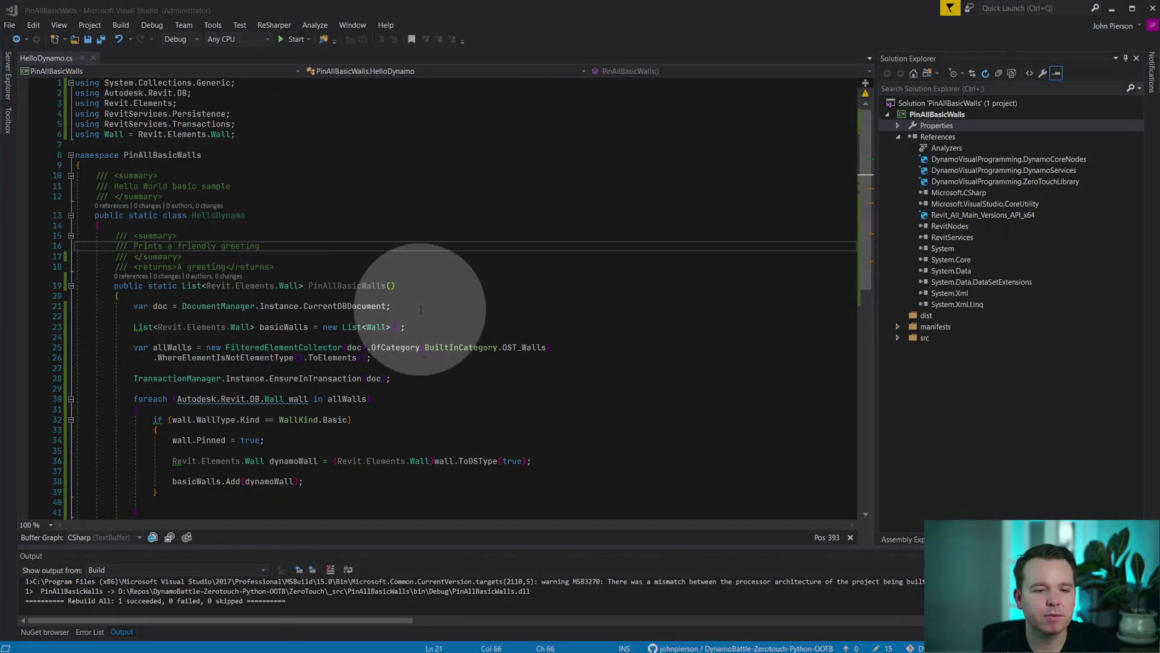
scroll(357, 272, "down", 3)
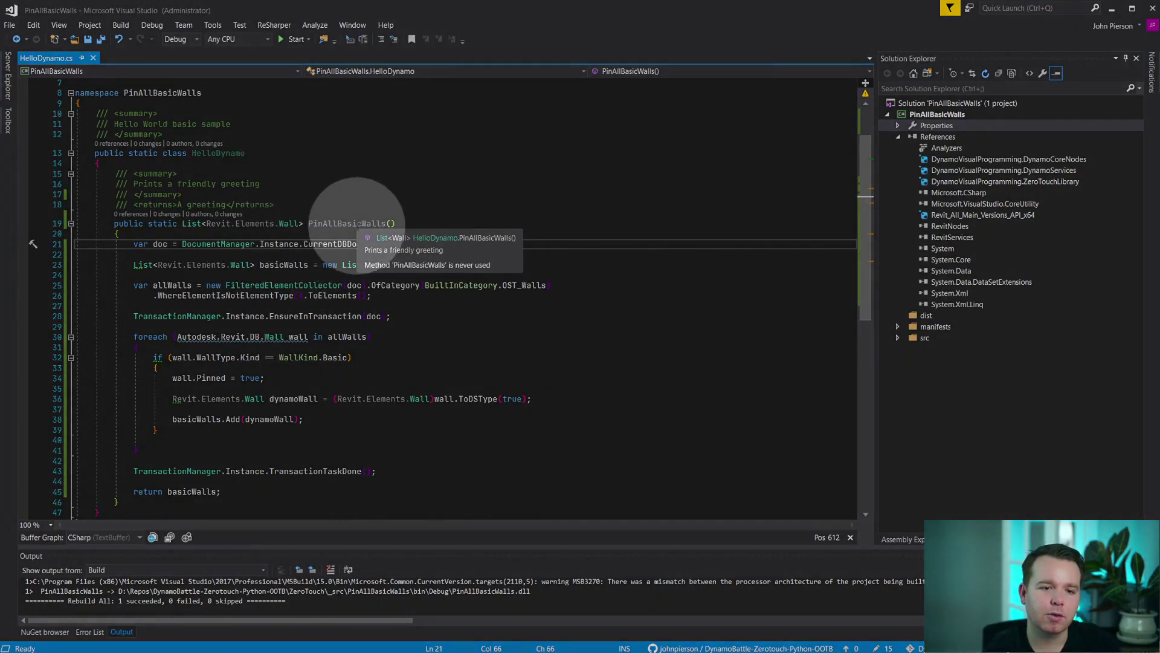
- Review the PinAllBasicWalls method, highlighting the basicWalls, doc and allWalls references
left_click(237, 275)
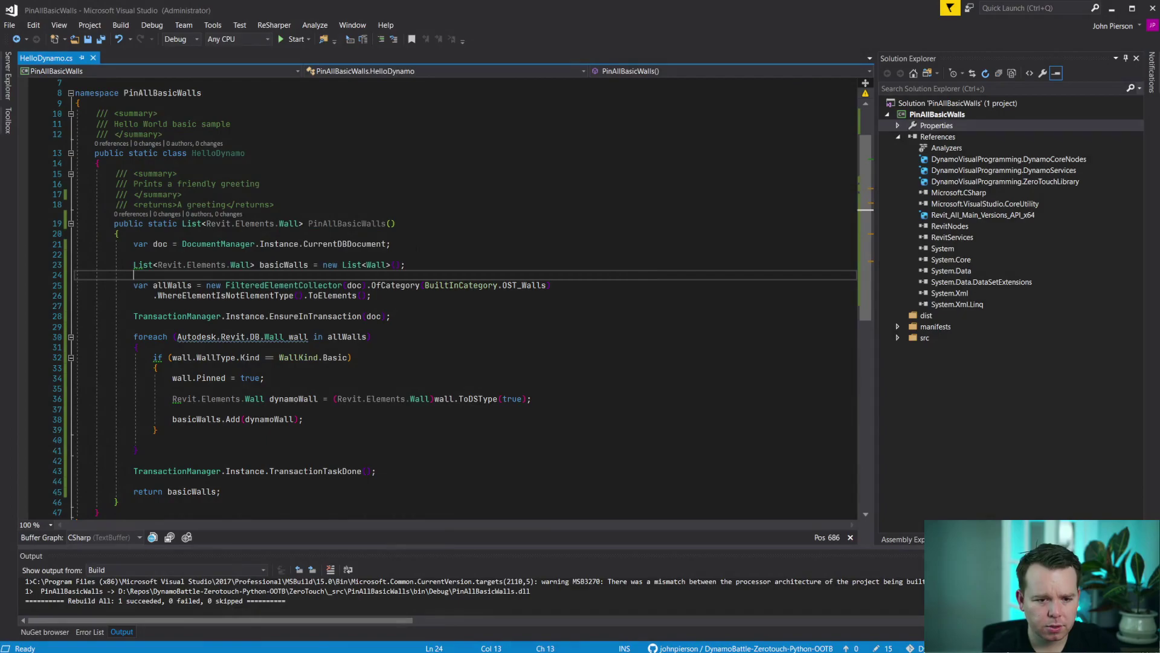
double_click(284, 264)
left_click(160, 243)
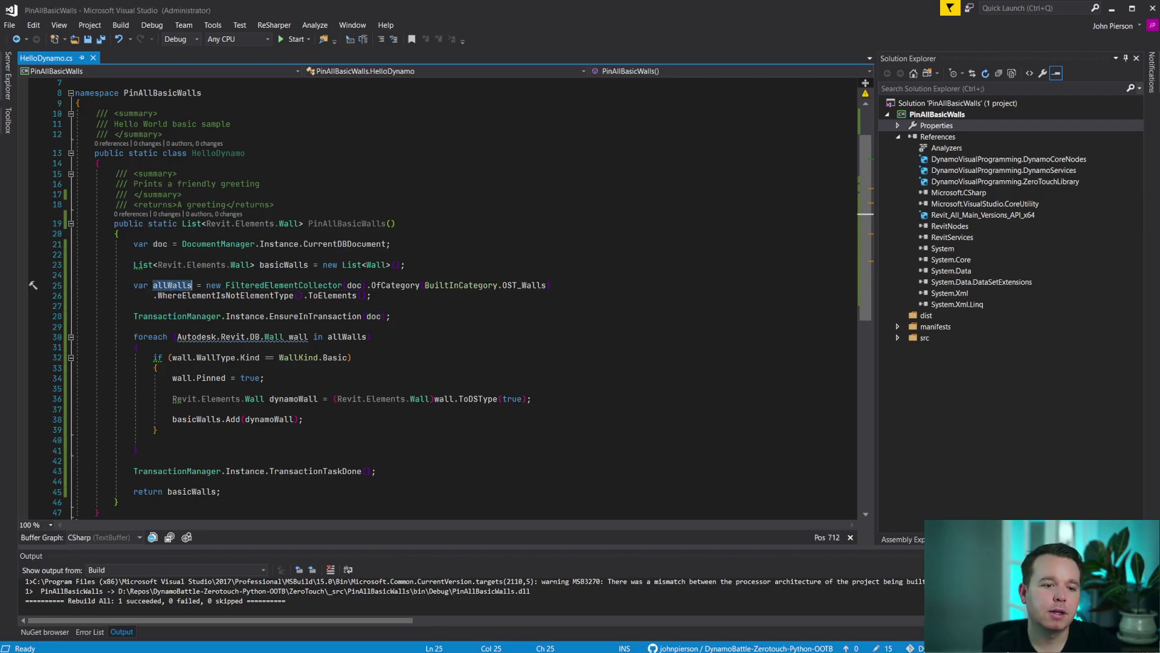
double_click(172, 285)
key("Home")
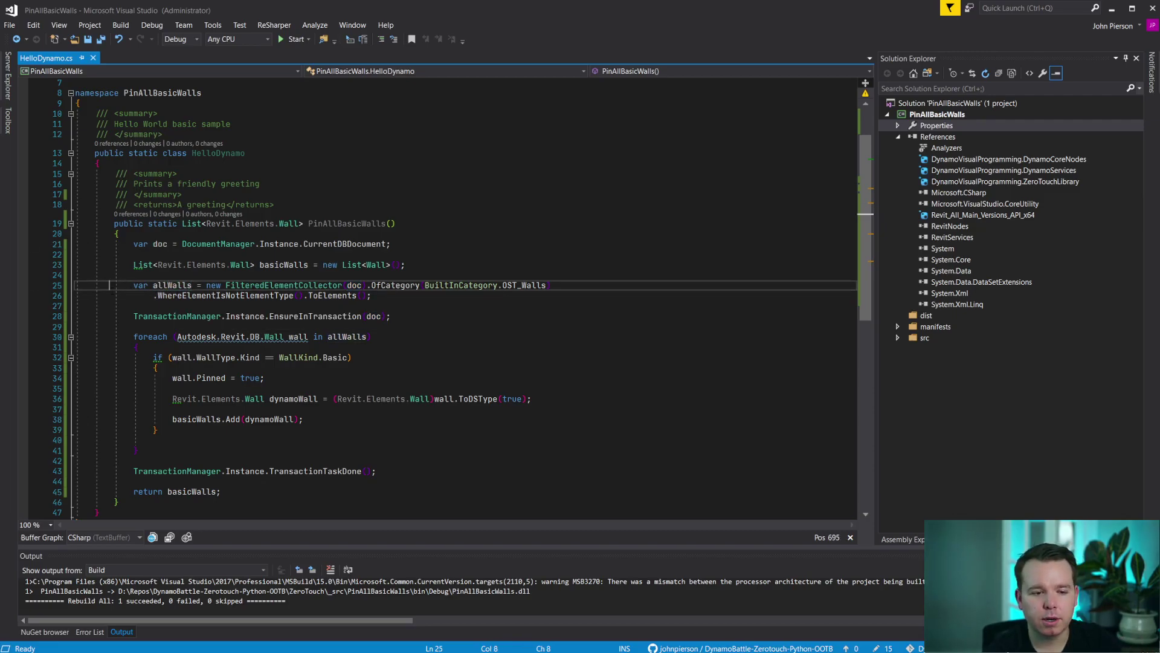
left_click(414, 305)
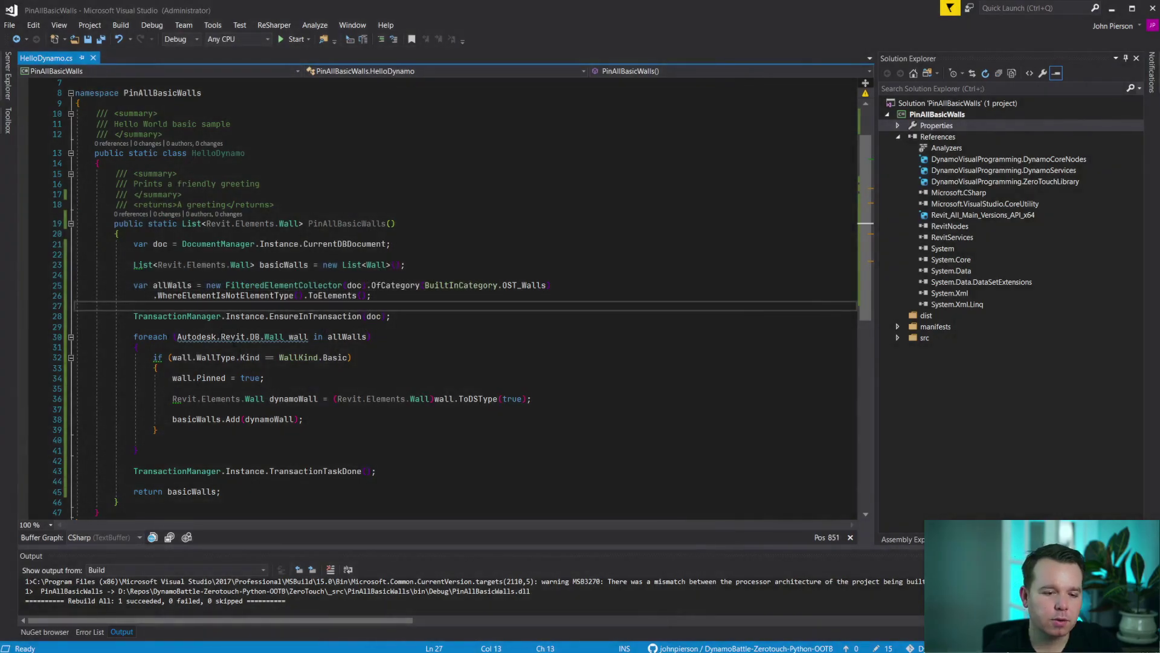
scroll(453, 309, "down", 1)
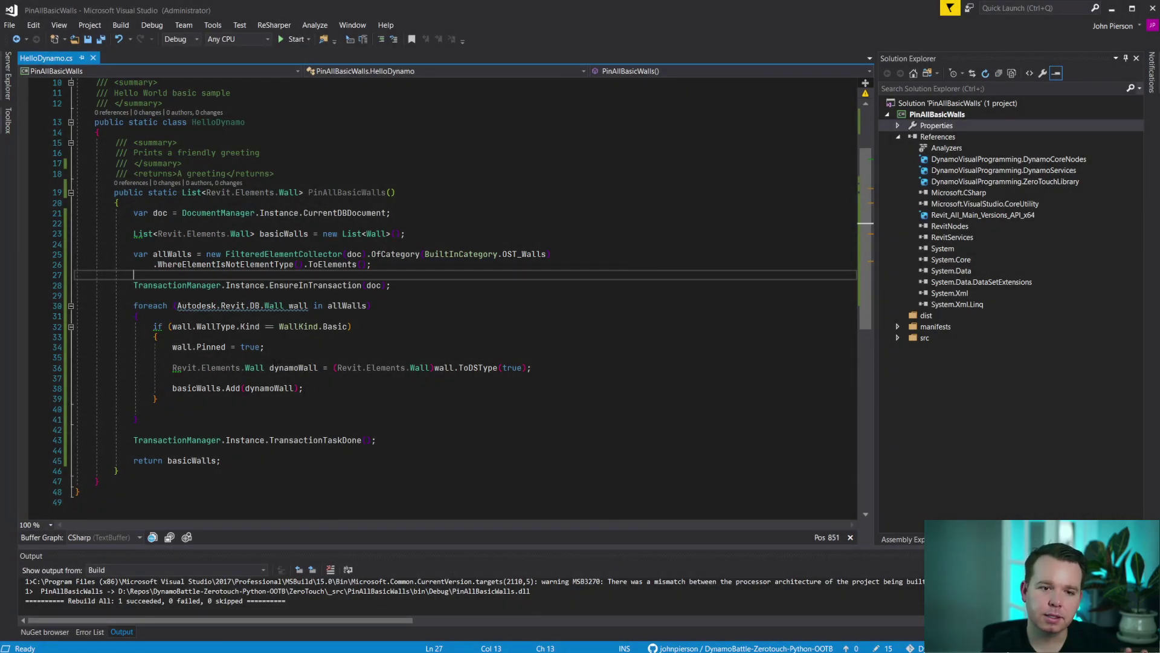
scroll(405, 295, "down", 3)
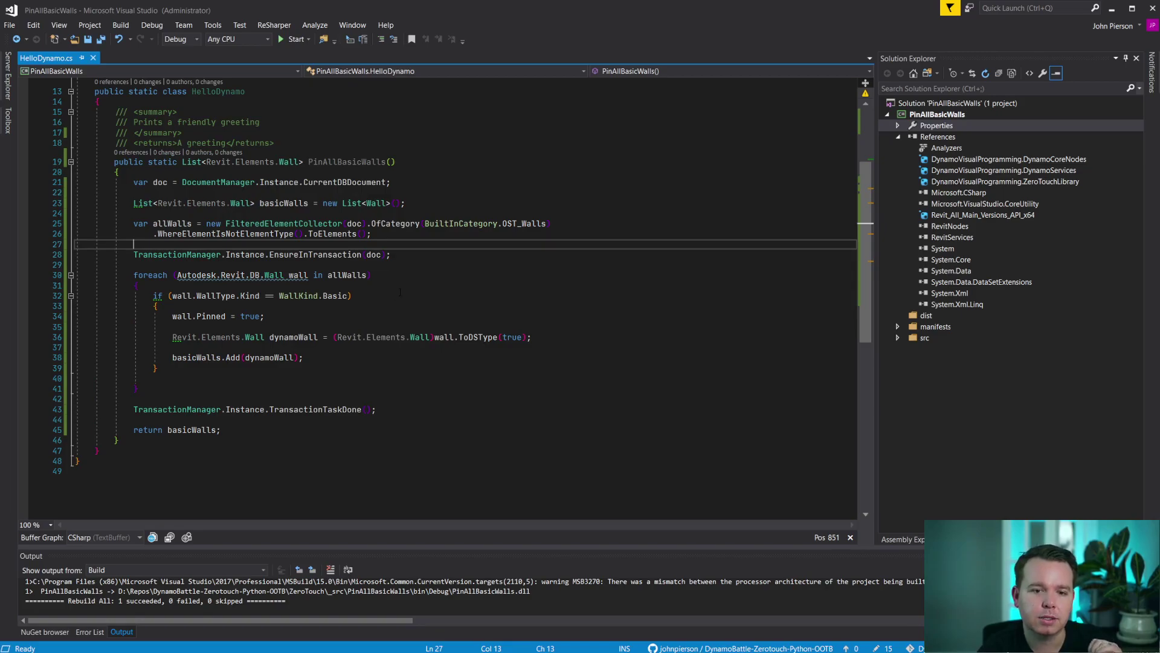
- Rebuild the solution successfully and switch to the Revit project
left_click(294, 234)
scroll(453, 272, "up", 1)
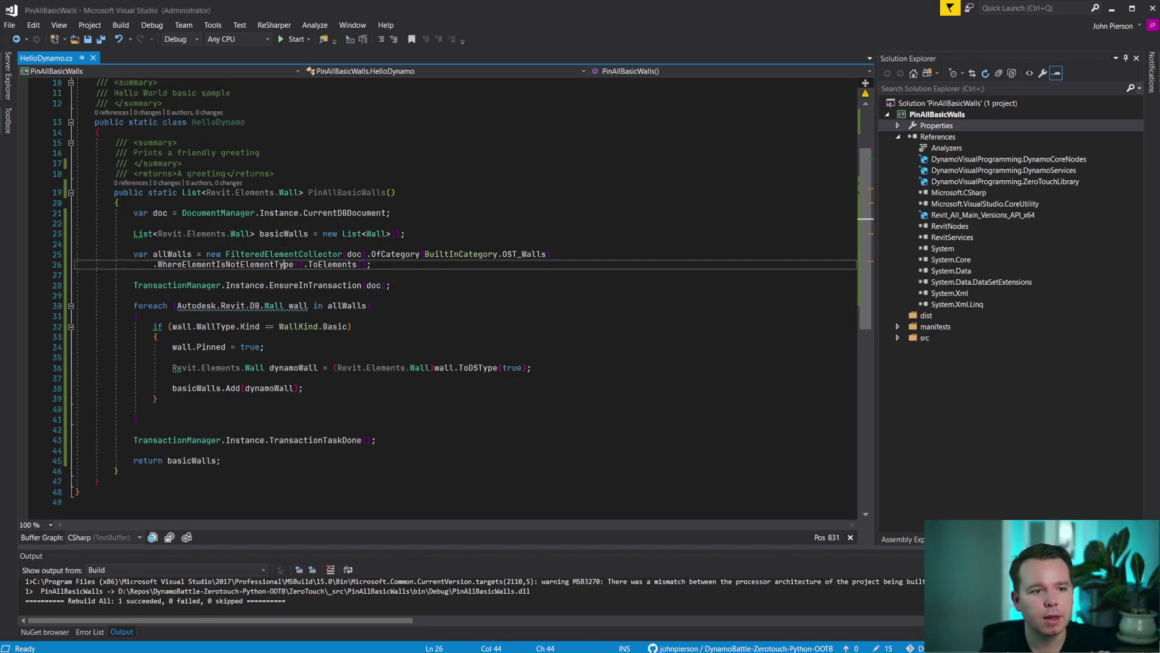
left_click(103, 41)
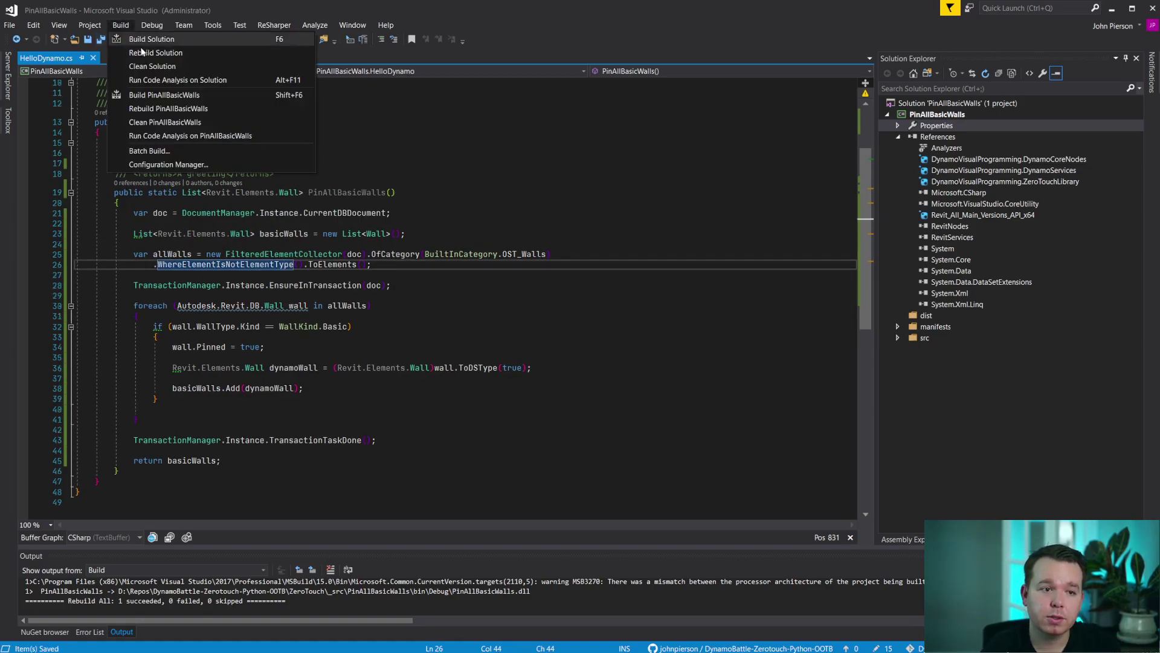
left_click(155, 52)
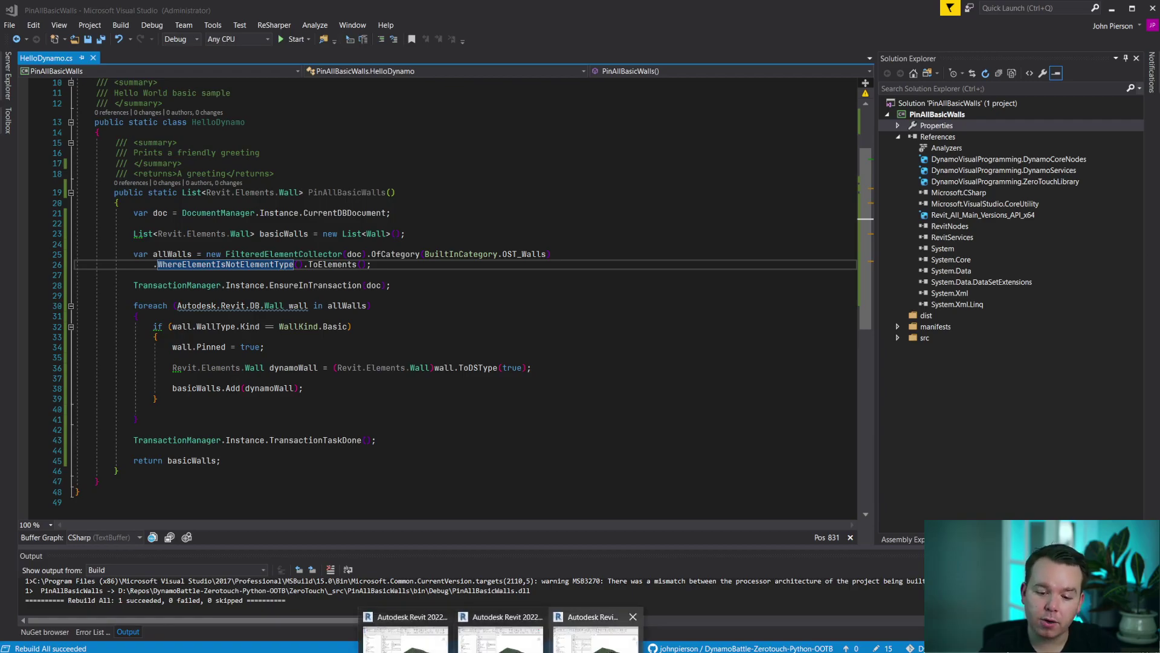
left_click(503, 626)
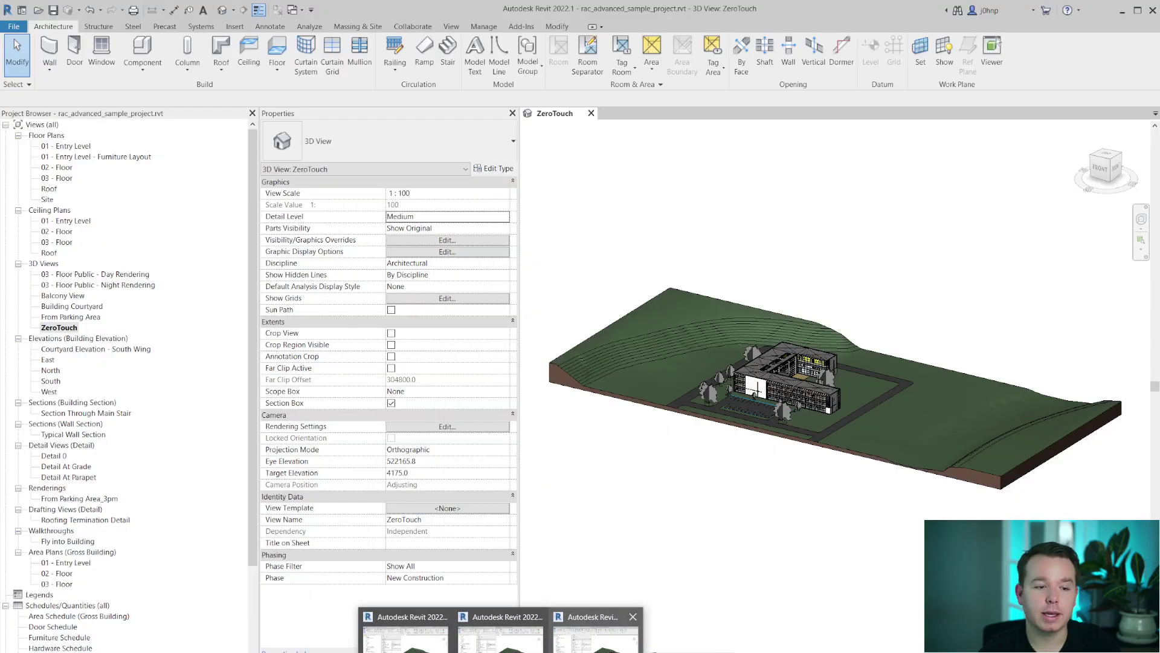
- Launch Dynamo from Revit and create a new graph set to Manual run mode
left_click(485, 26)
left_click(1070, 55)
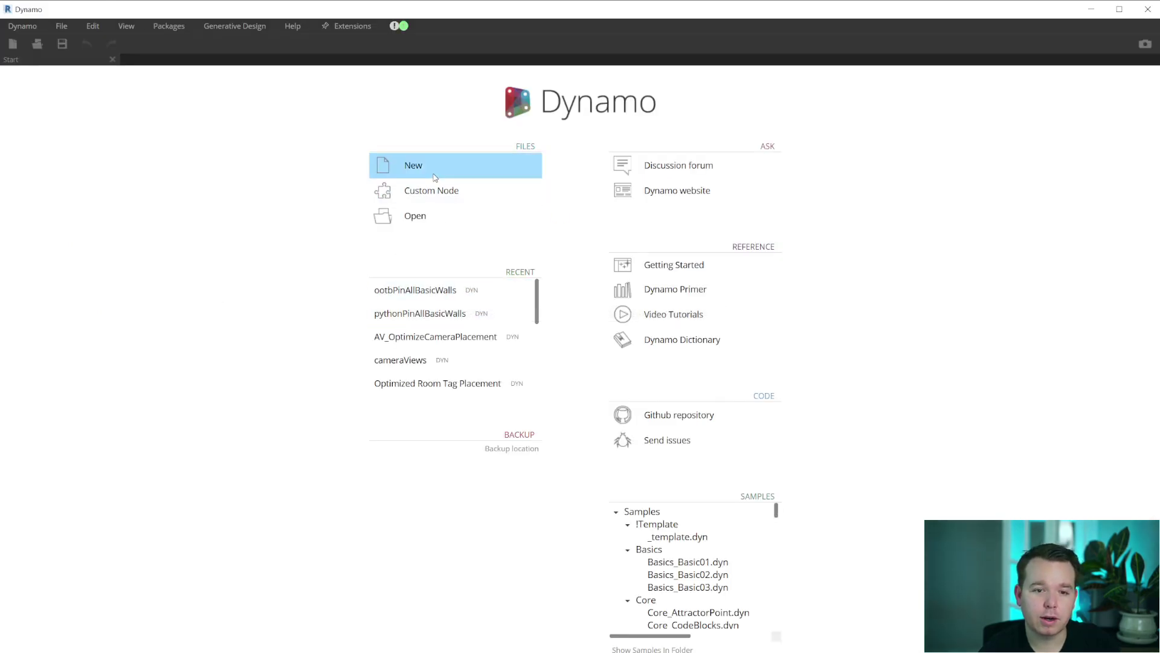
left_click(433, 173)
left_click(39, 641)
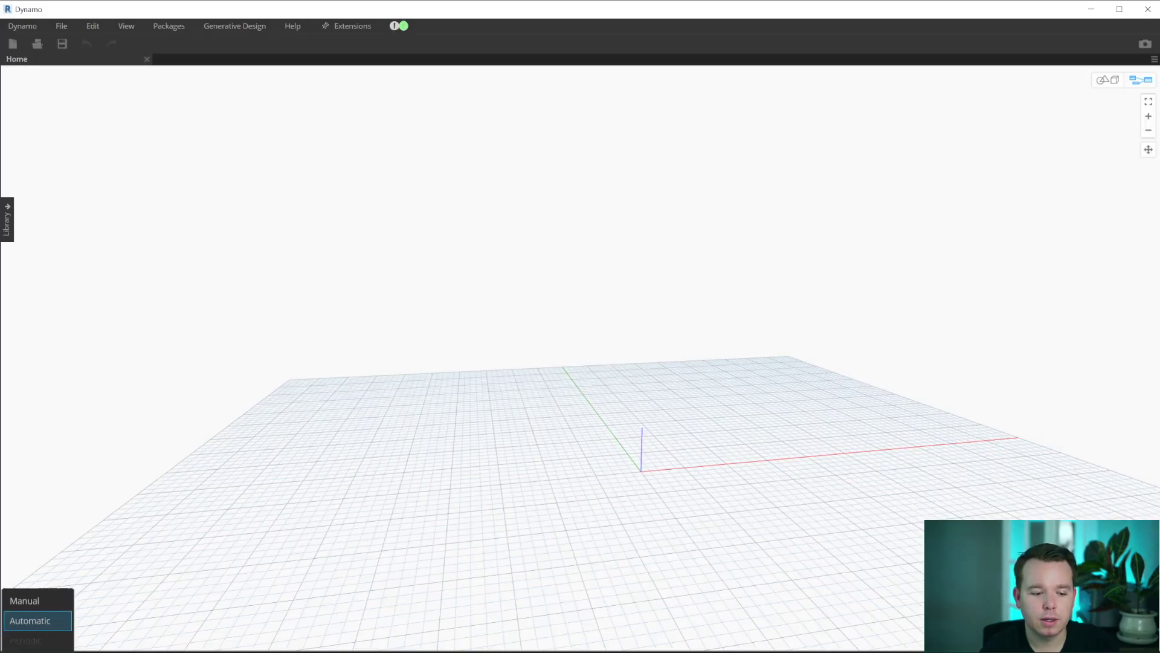
left_click(24, 601)
- Open and widen the node library and enable the TuneUp panel
left_click(7, 217)
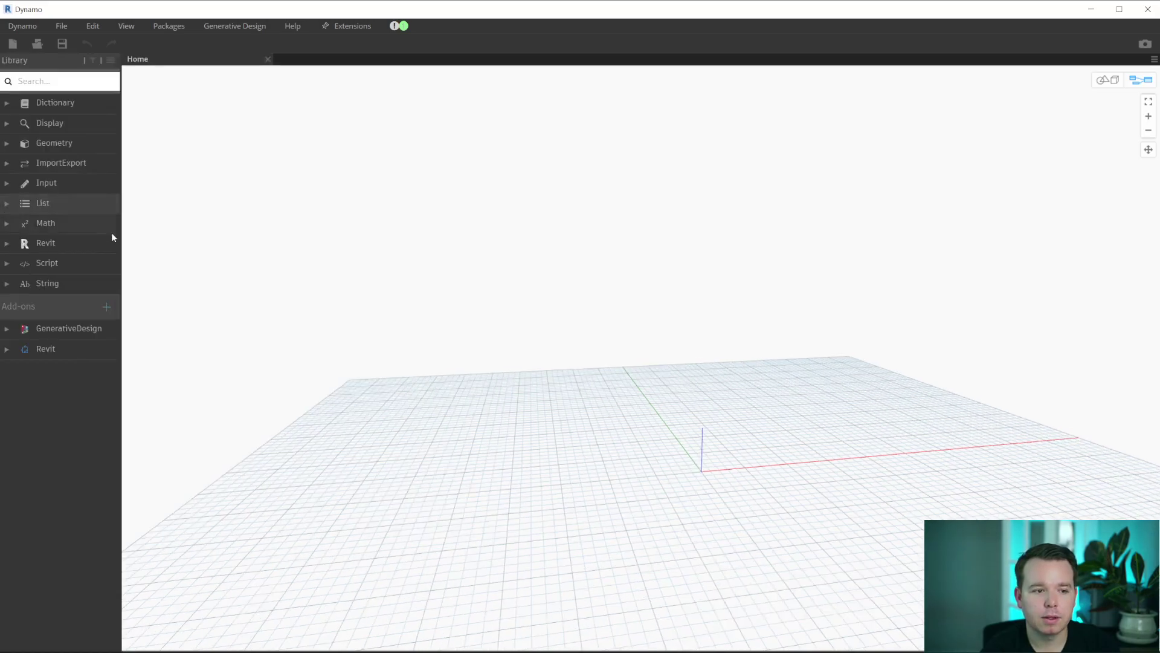
left_click_drag(120, 231, 181, 182)
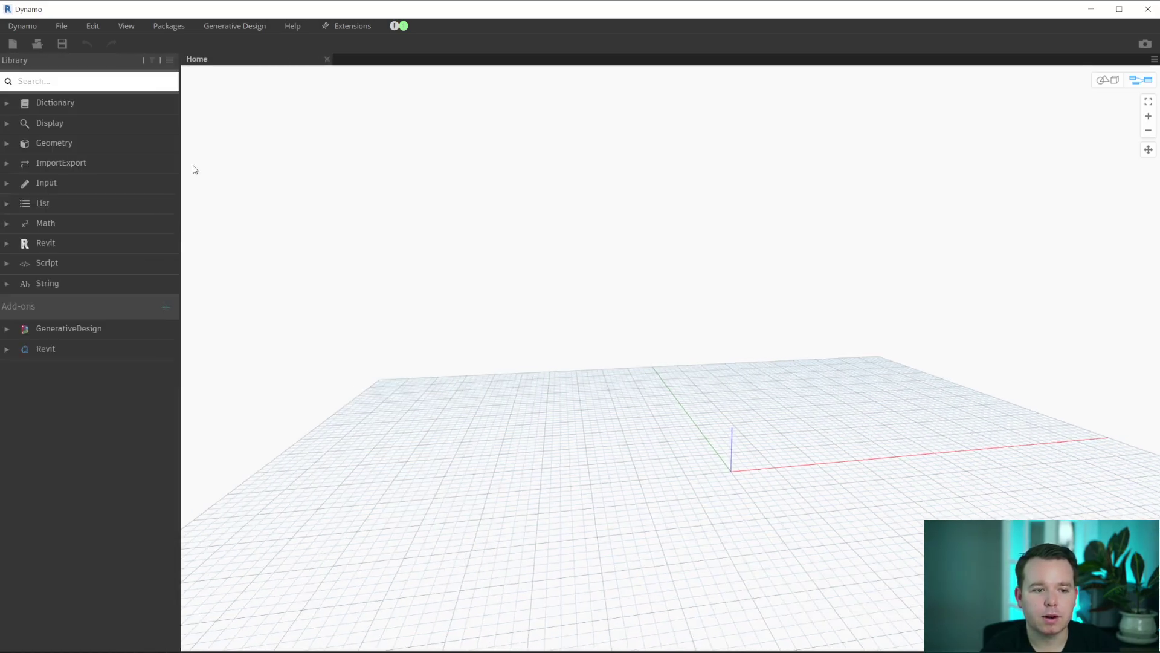
left_click(126, 26)
left_click(163, 116)
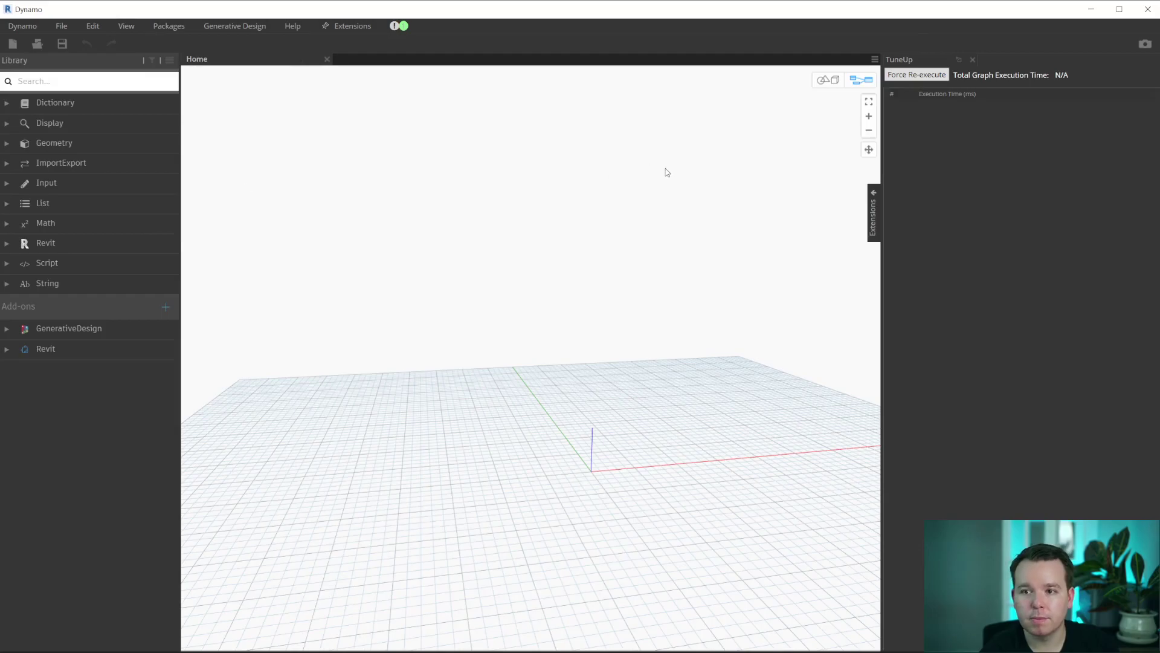
- Import PinAllBasicWalls.dll from ZeroTouch\_src\PinAllBasicWalls\bin\Debug and expand its add-on entry
left_click(165, 311)
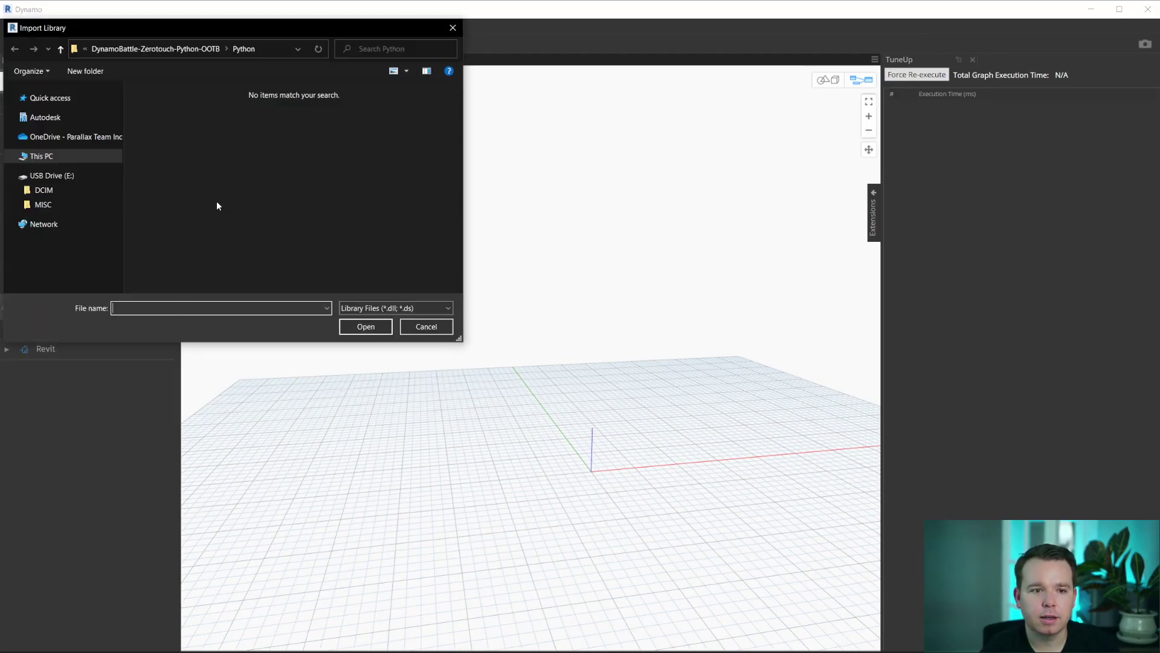
left_click(155, 48)
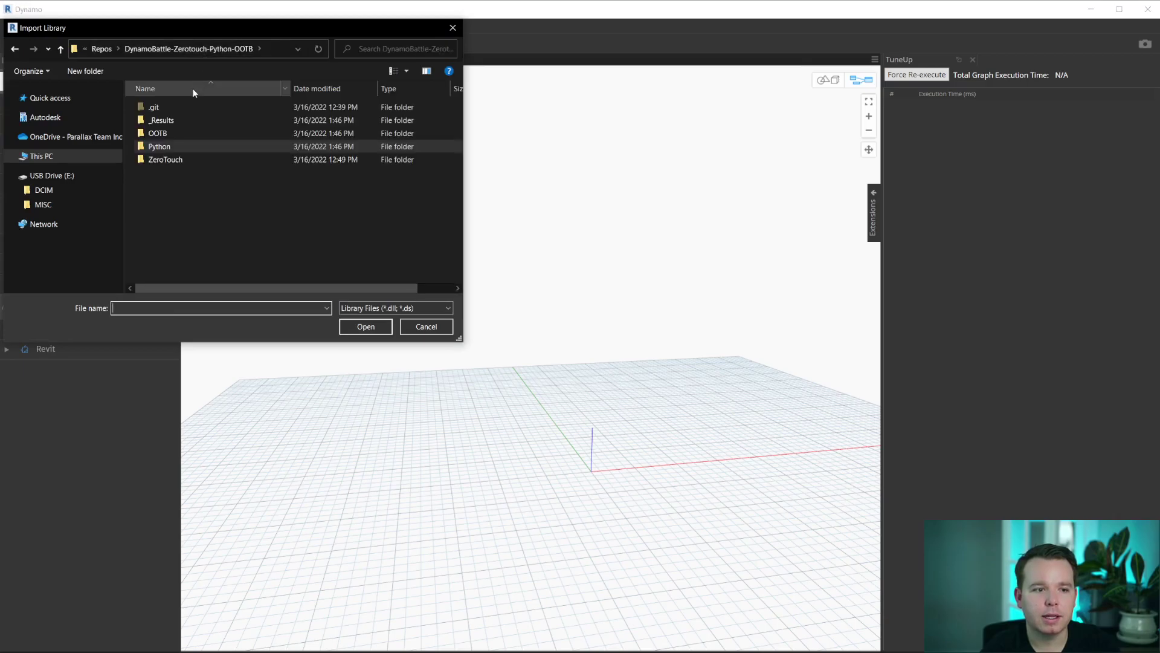
double_click(166, 160)
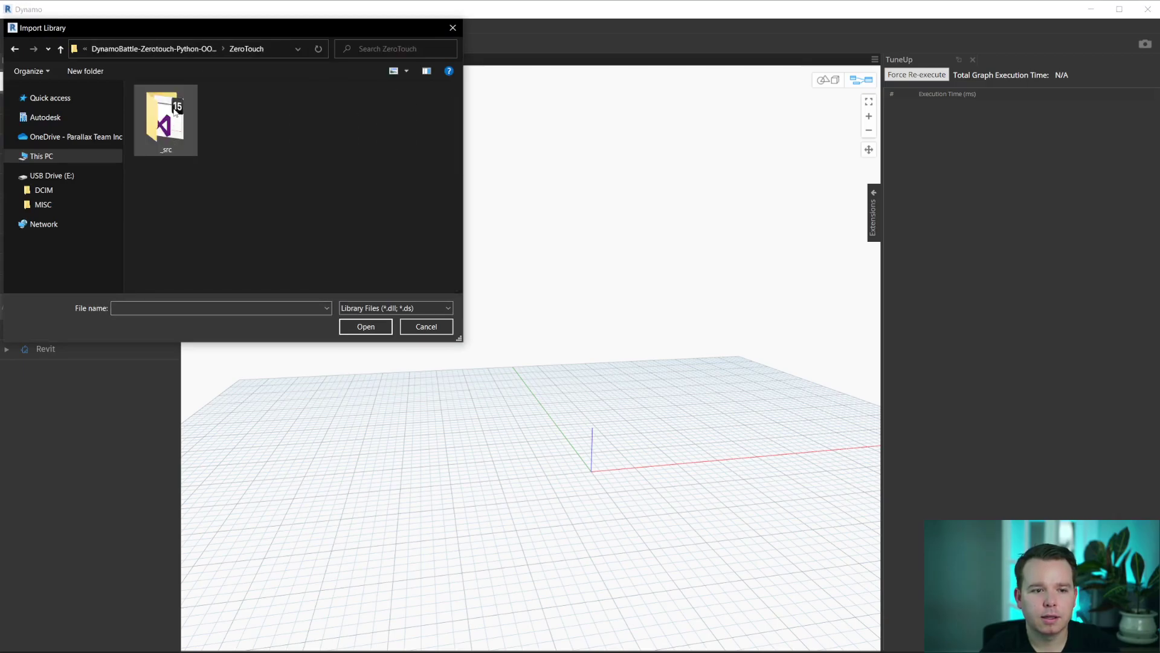
double_click(166, 119)
double_click(172, 120)
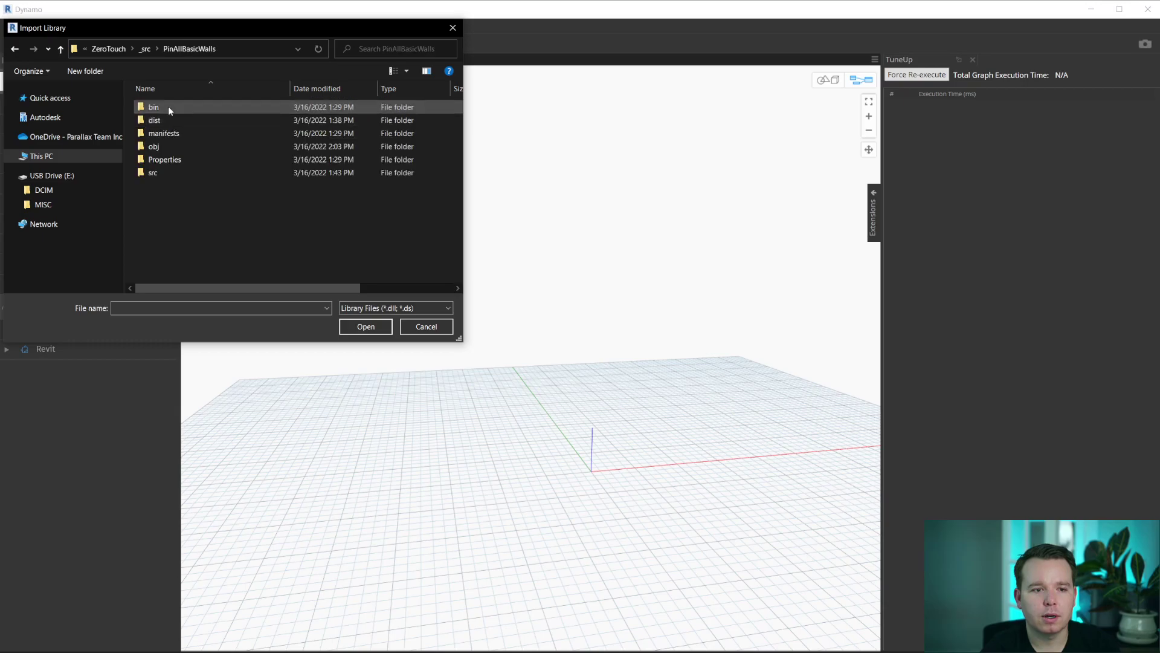
double_click(167, 109)
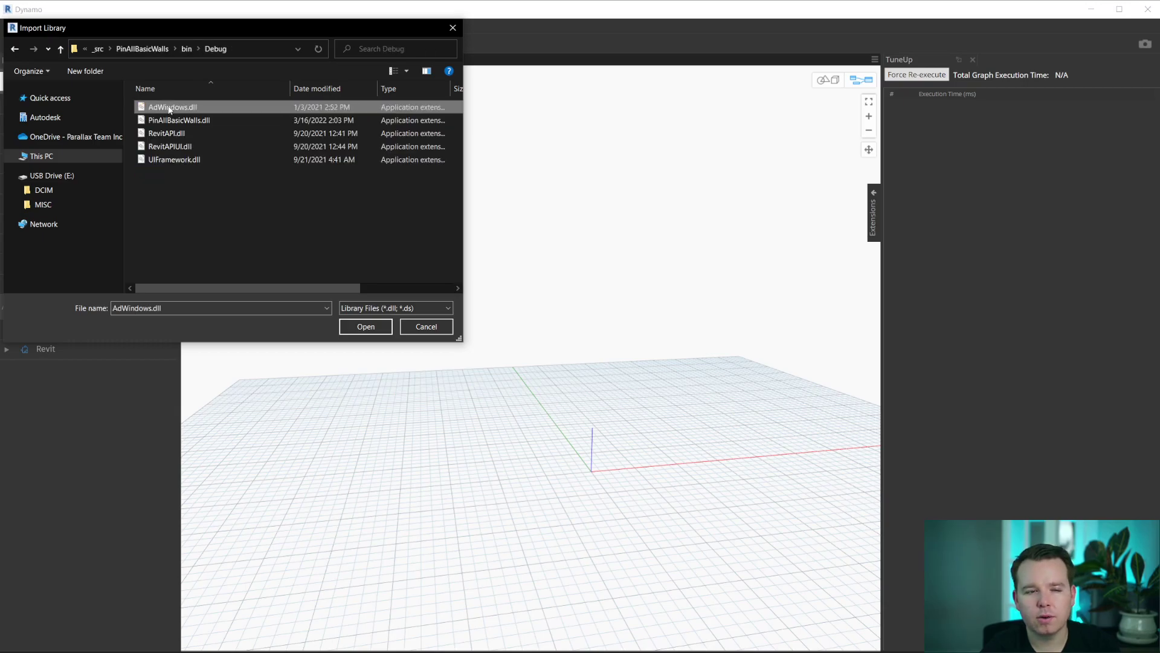
left_click(173, 121)
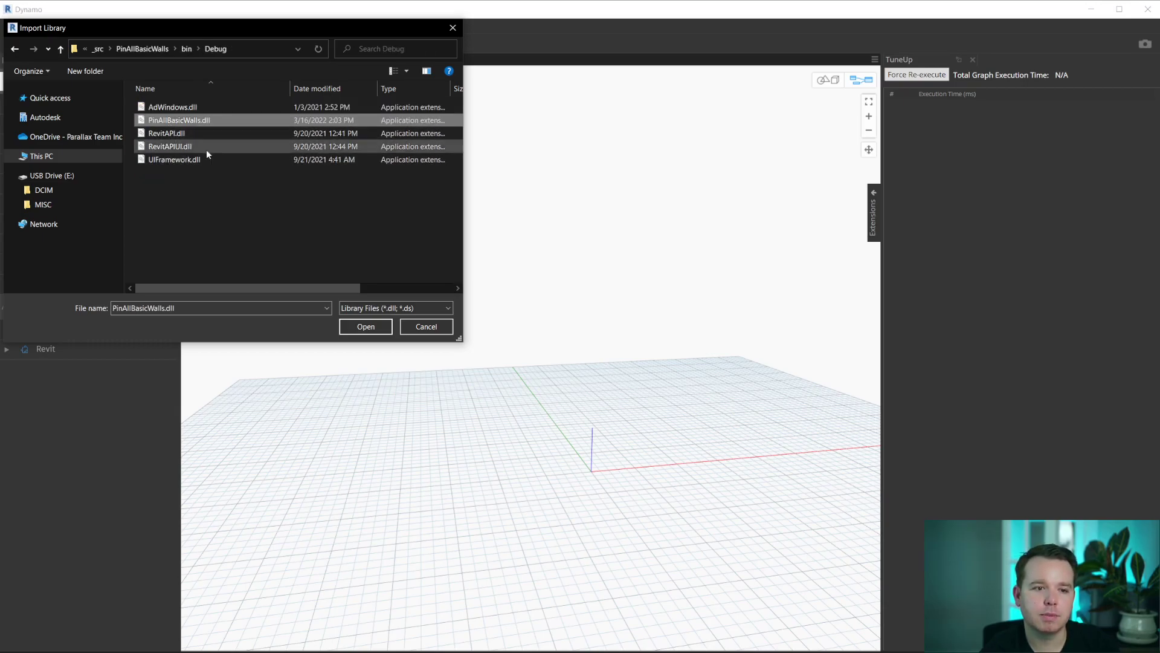
left_click(365, 326)
left_click(66, 349)
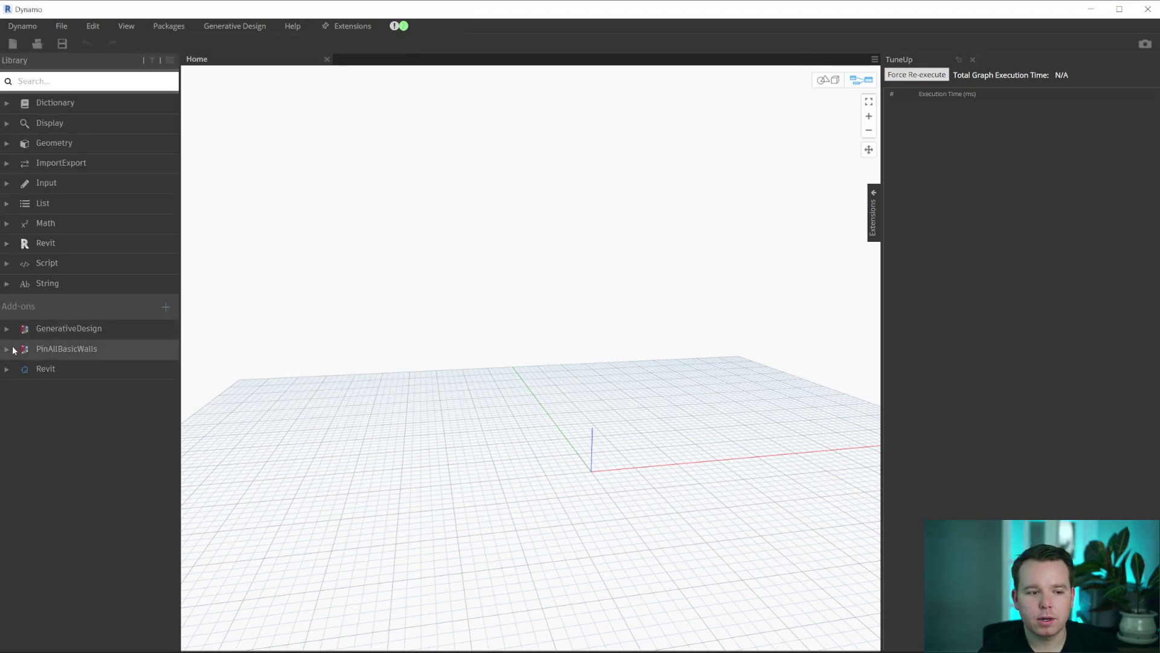
- Place the HelloDynamo.PinAllBasicWalls node from Add-ons onto the canvas
left_click(20, 367)
left_click(21, 387)
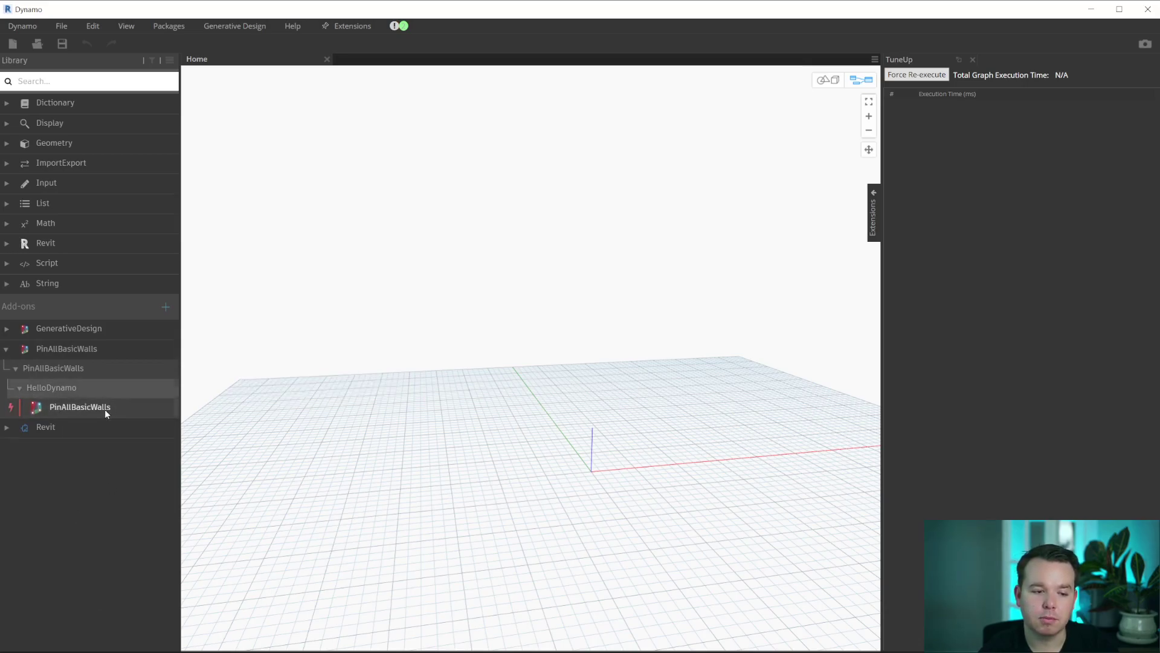
left_click(81, 406)
mouse_move(578, 335)
left_mouse_down()
mouse_move(535, 138)
mouse_move(564, 260)
left_mouse_up()
scroll(564, 260, "up", 2)
left_click(658, 243)
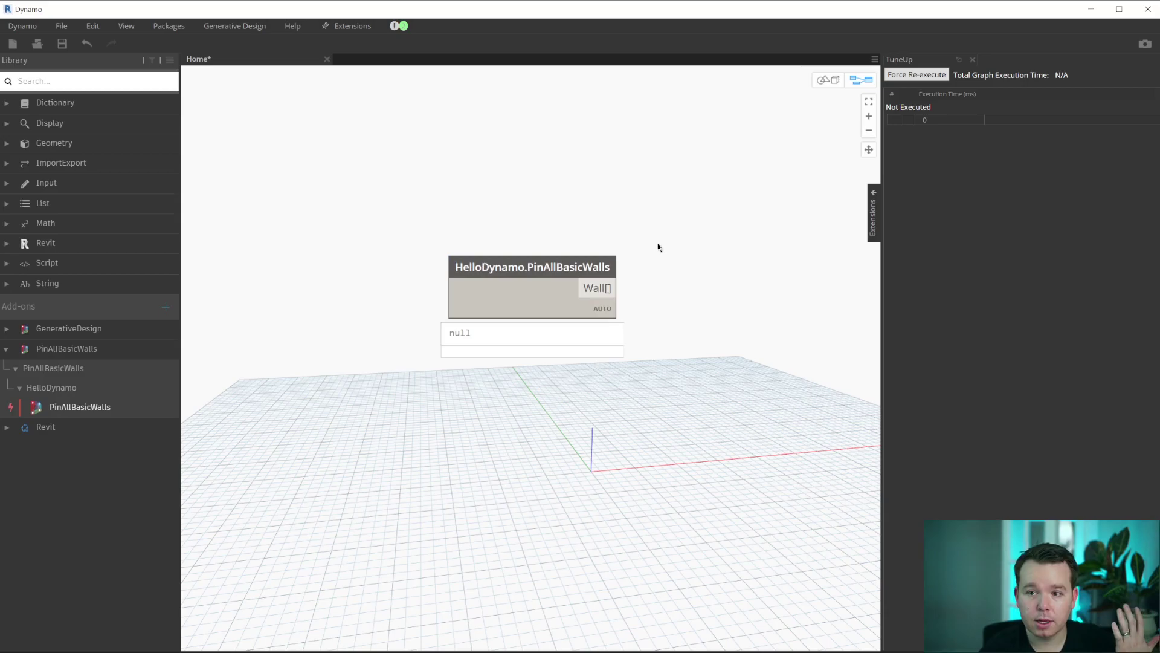
- Force re-execute the node six times, returning 146 walls in about 6 ms
left_click(917, 74)
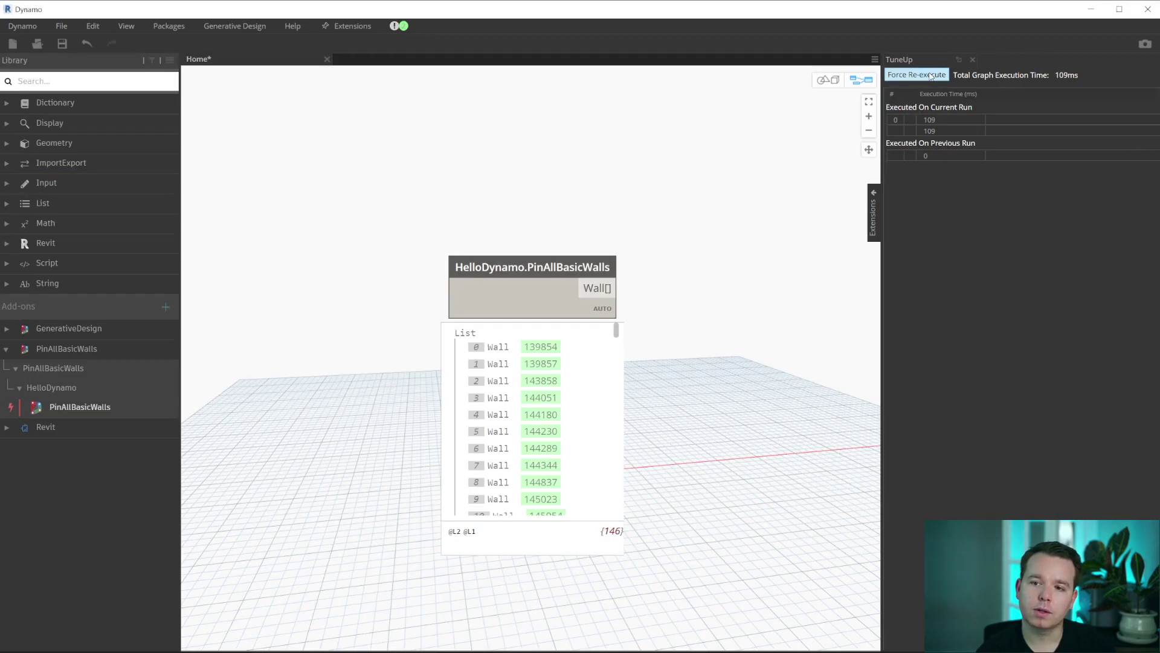
left_click(916, 74)
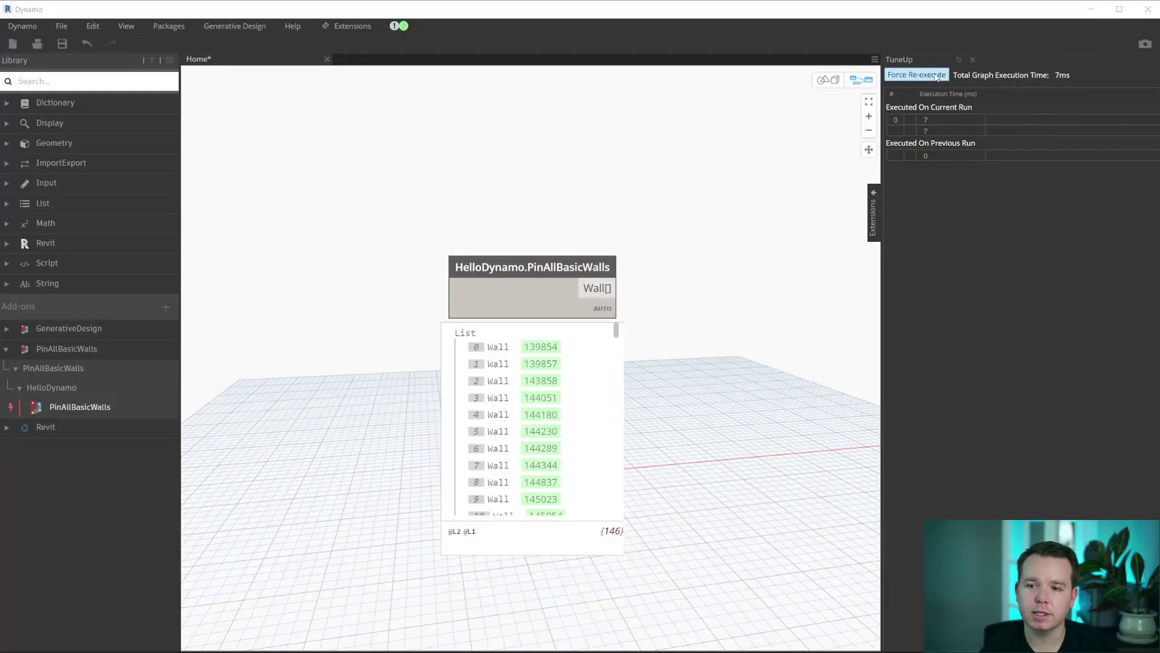
left_click(916, 75)
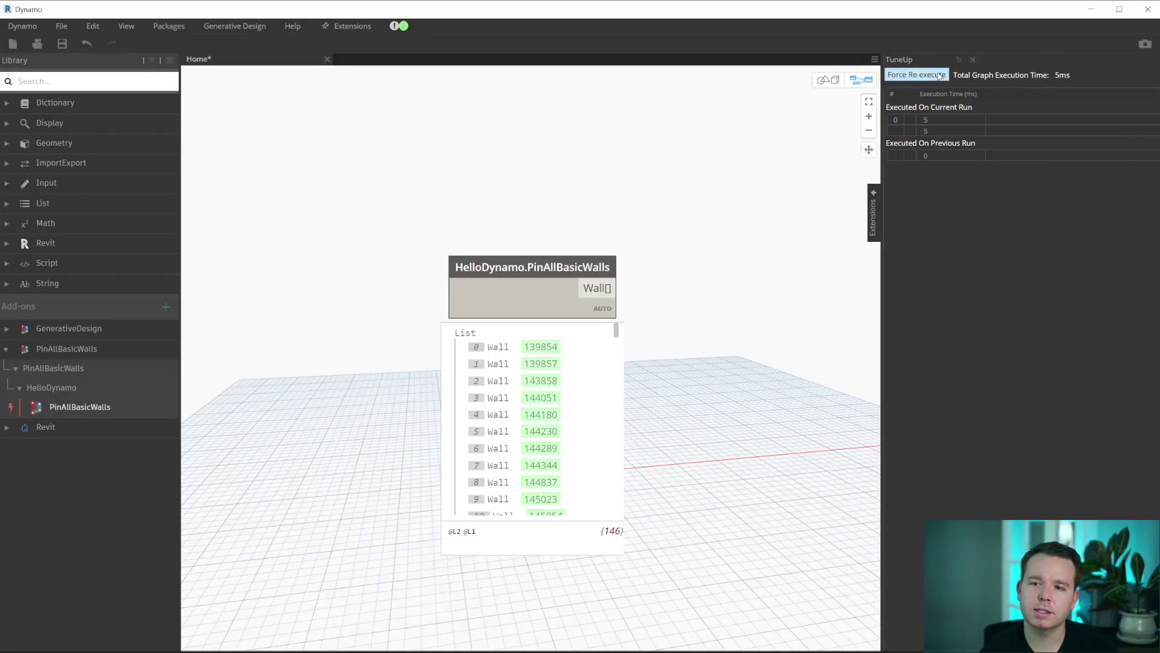
left_click(915, 75)
left_click(916, 74)
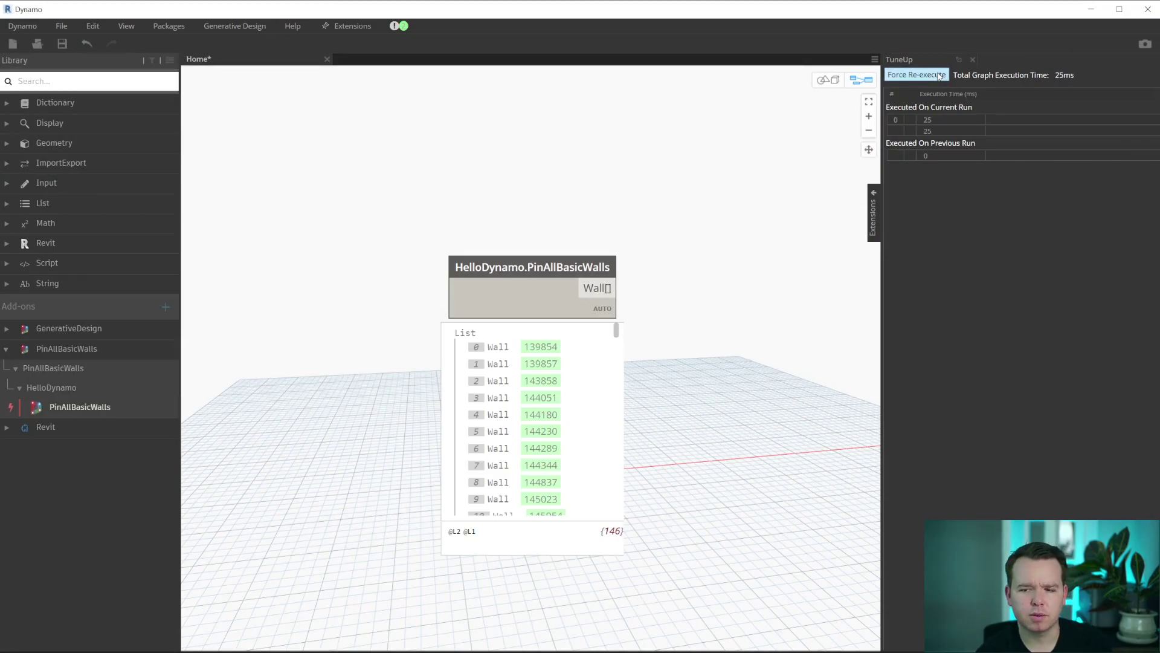
left_click(916, 74)
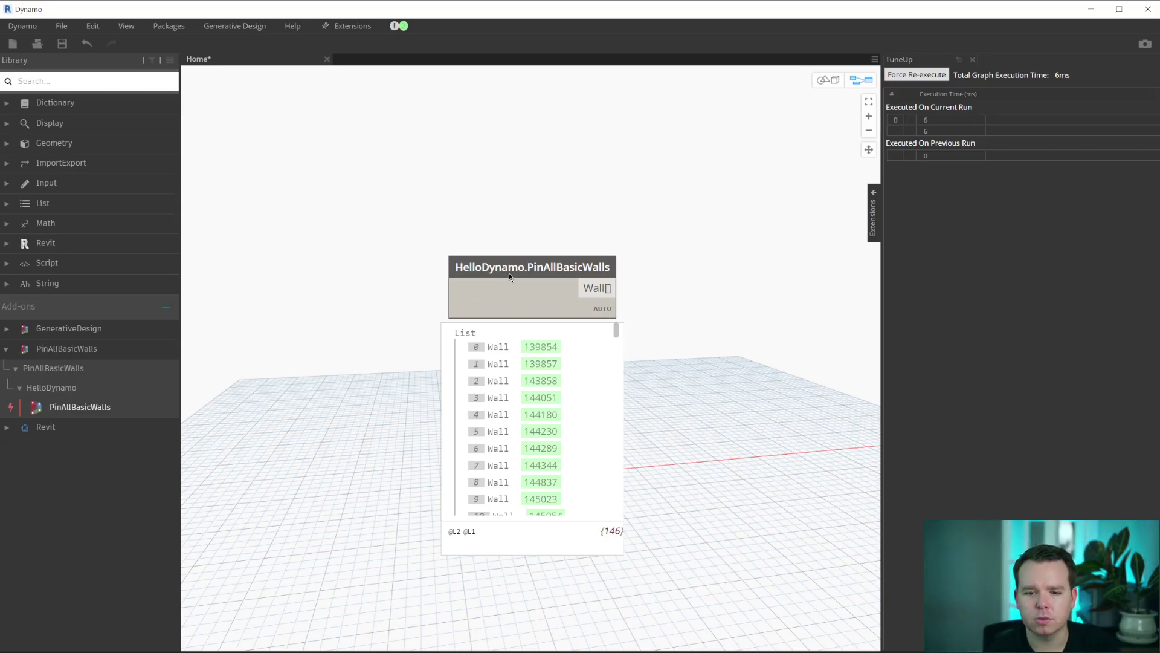
left_click_drag(509, 272, 514, 198)
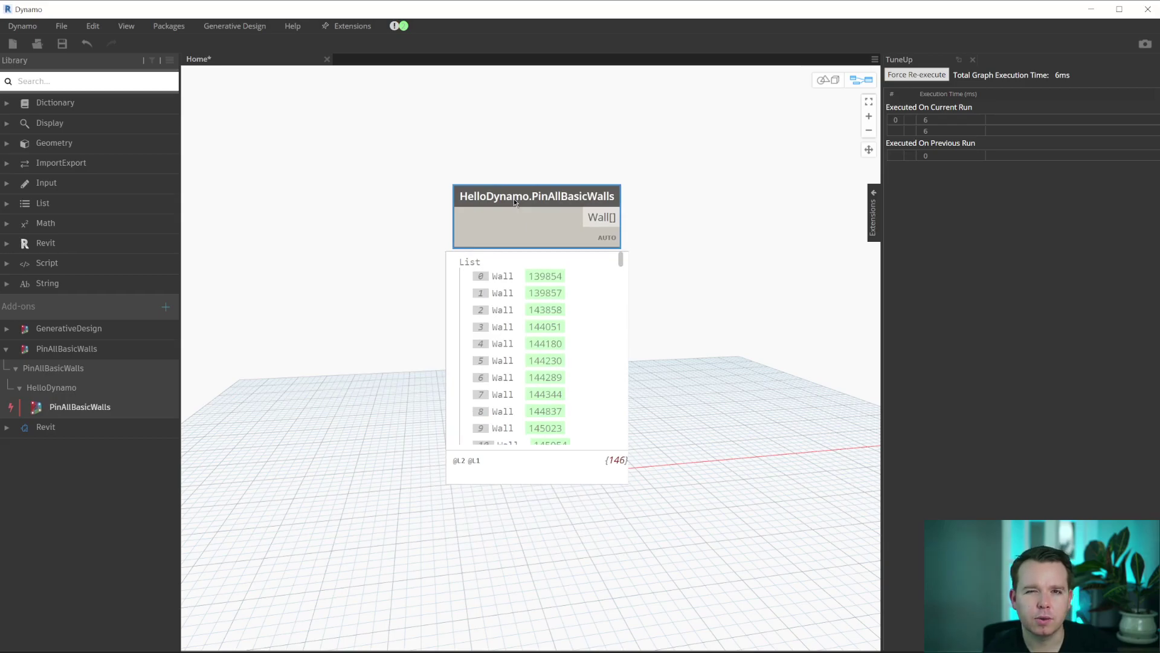
mouse_move(537, 196)
left_click_drag(571, 196, 528, 213)
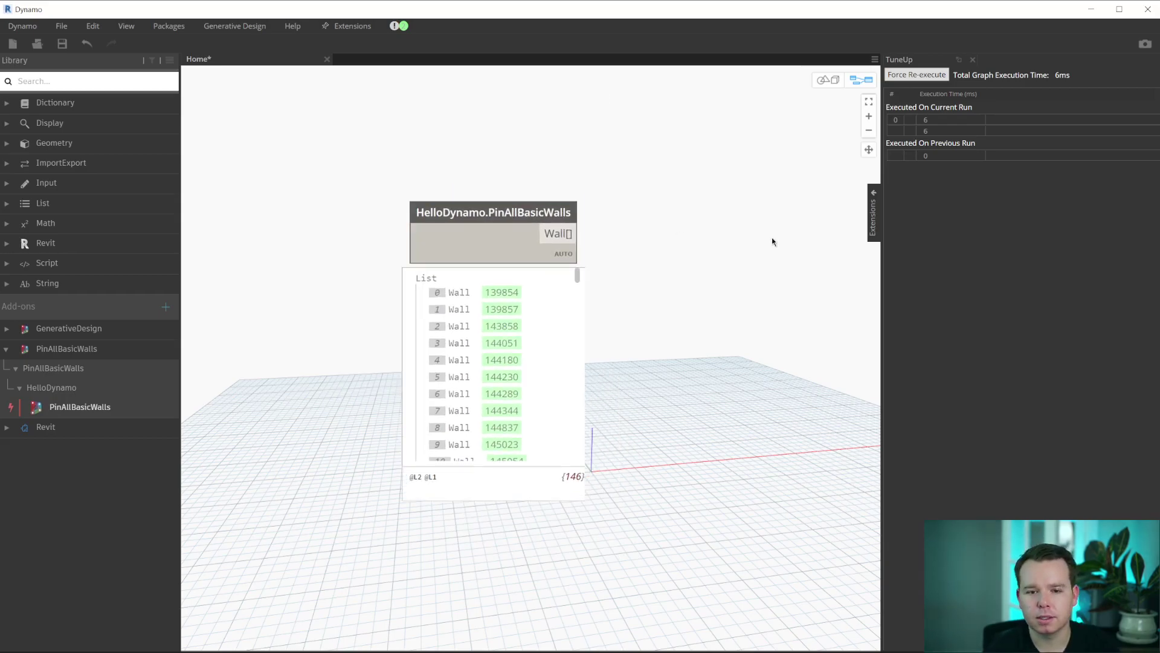
left_click(680, 238)
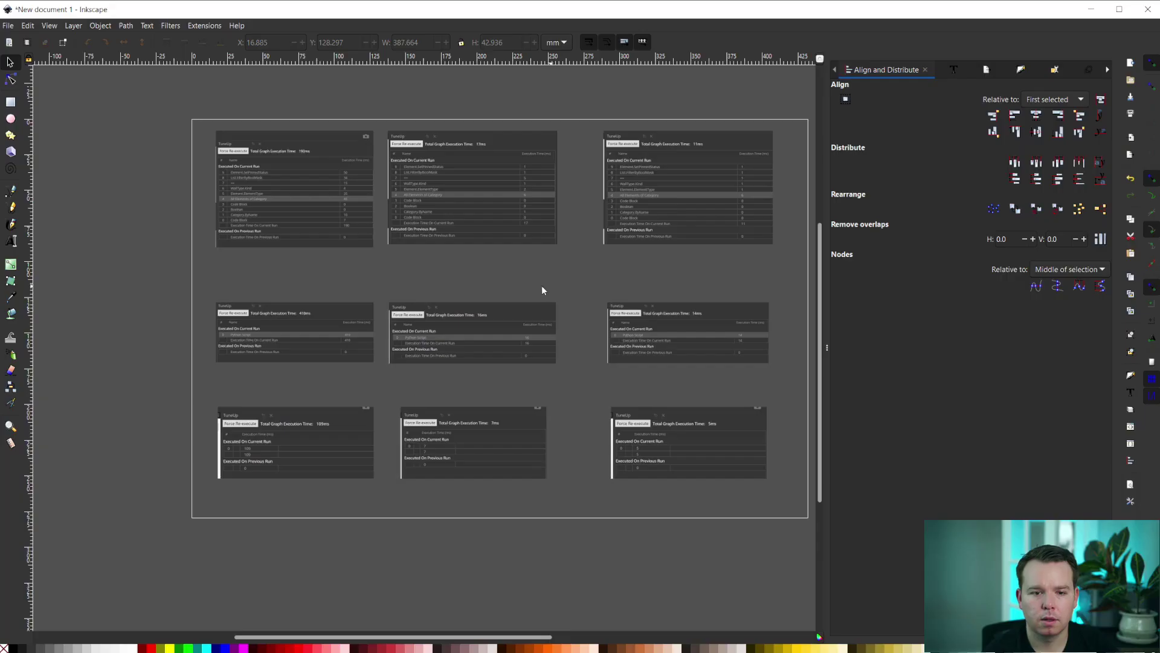
scroll(272, 267, "down", 1)
scroll(379, 297, "up", 1)
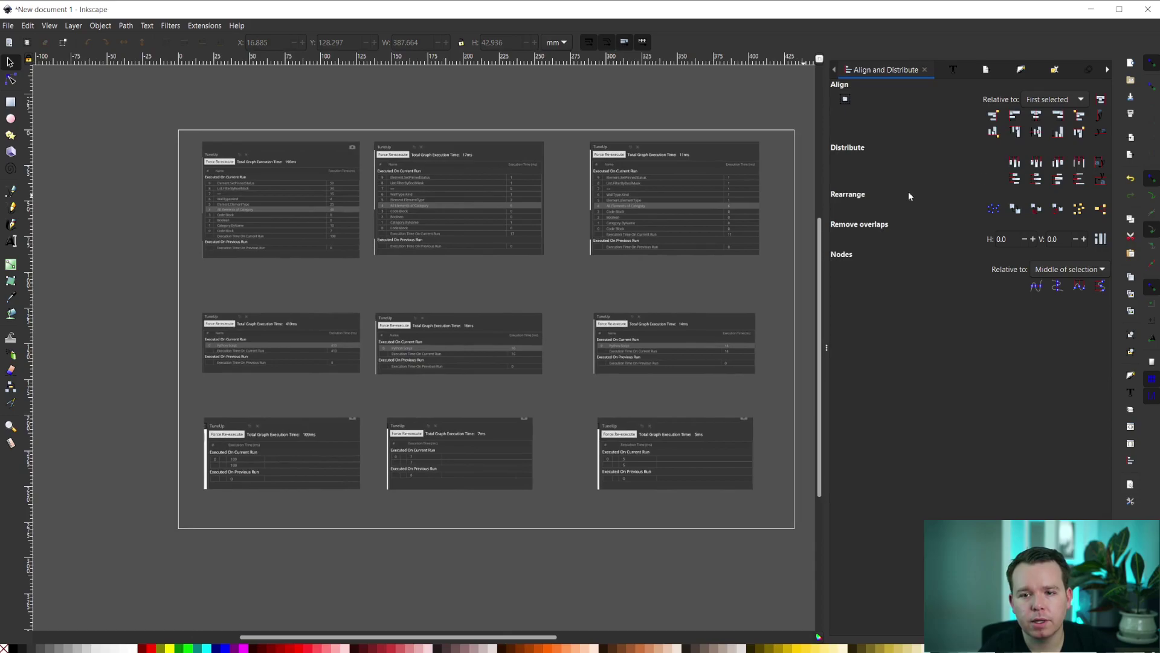
- Hide the Inkscape panels and pan across the three-by-three grid of TuneUp runtime captures
key("F12")
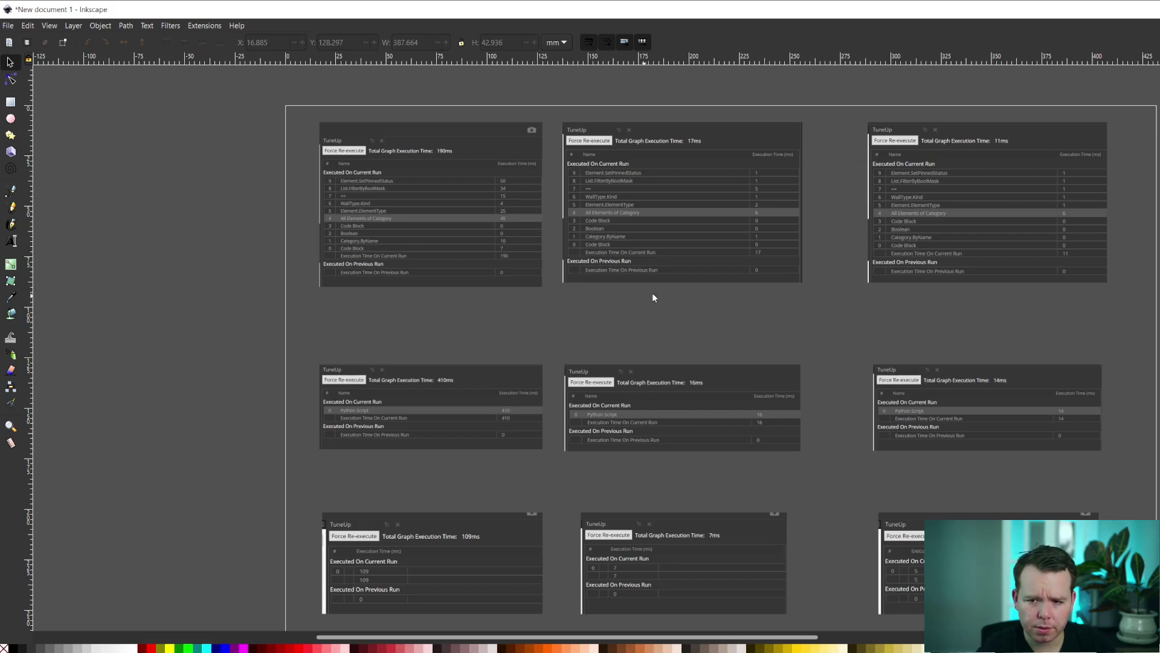
middle_click_drag(488, 277, 327, 253)
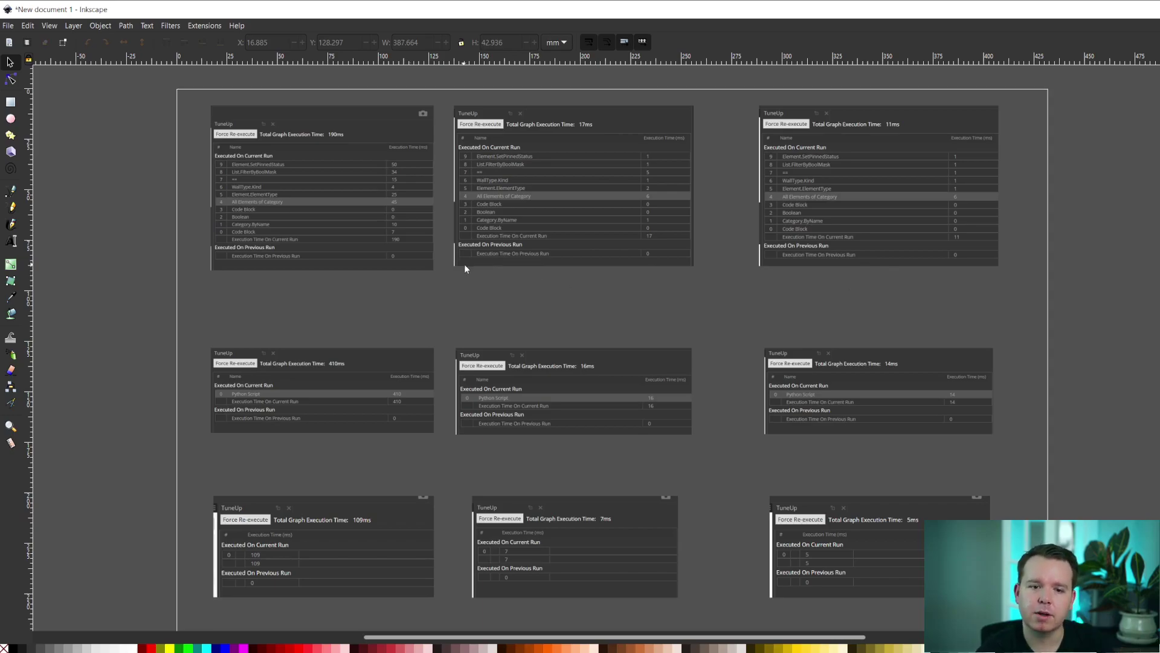
scroll(464, 264, "down", 3)
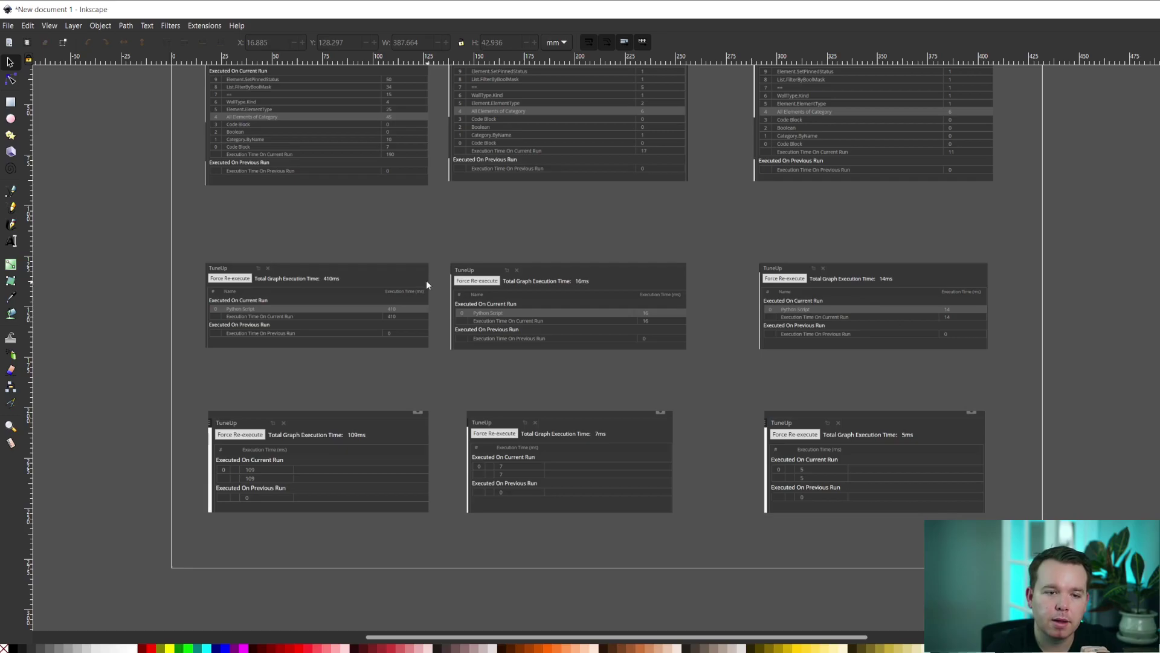
scroll(427, 284, "down", 2)
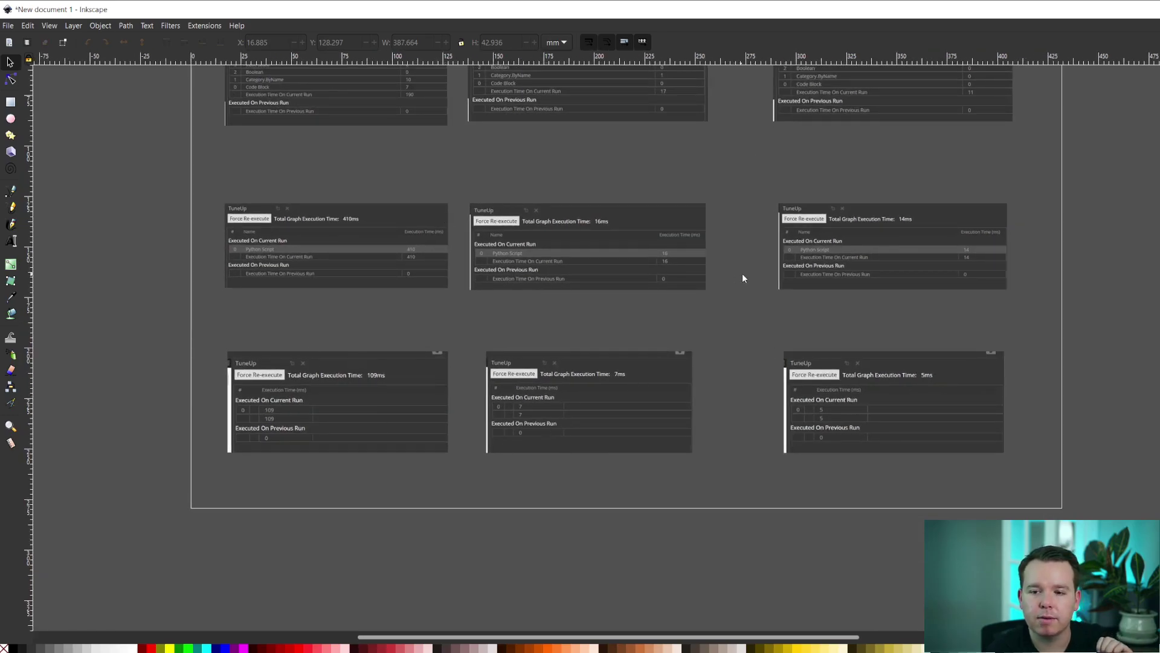
scroll(743, 273, "up", 2)
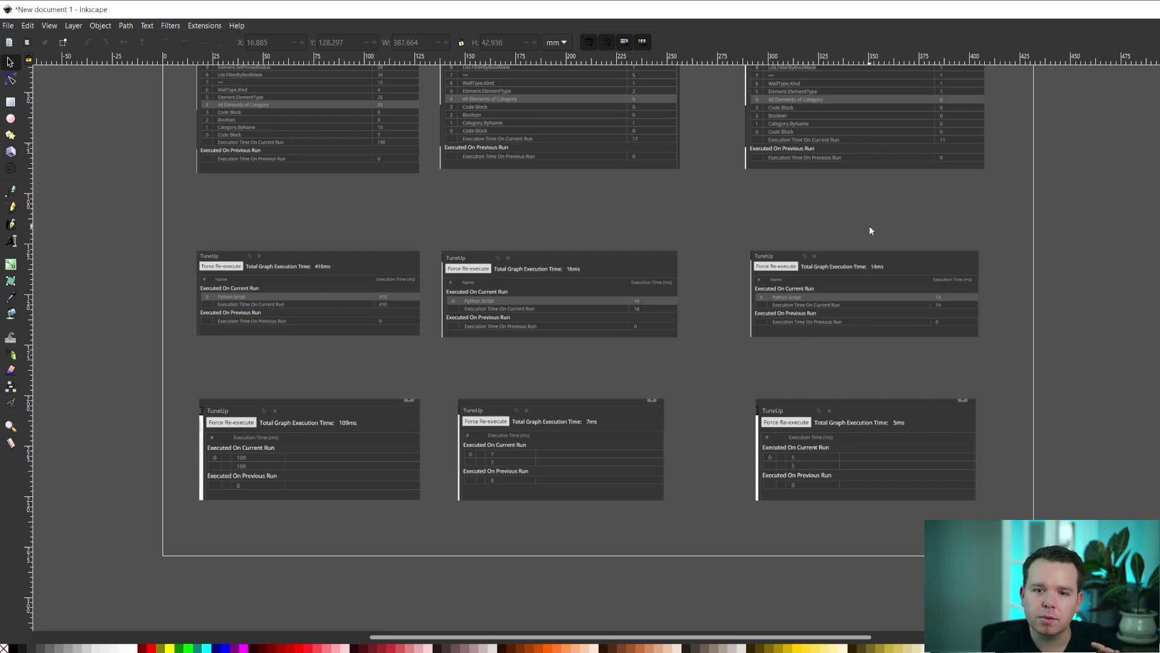
scroll(870, 233, "up", 1)
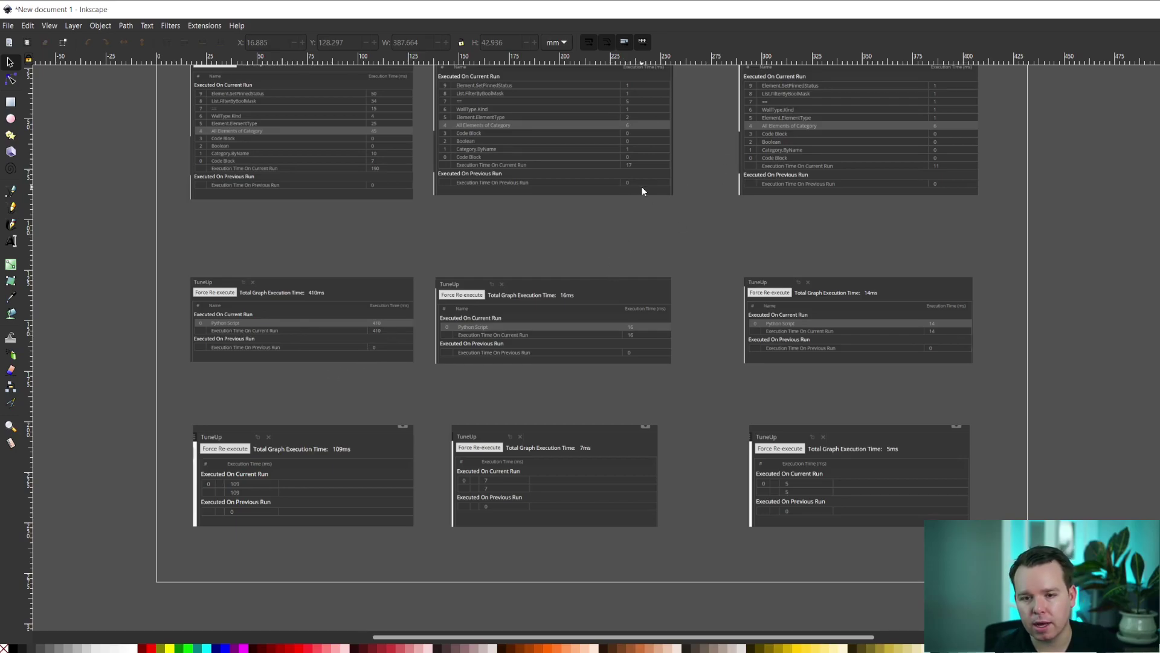
scroll(641, 186, "up", 2)
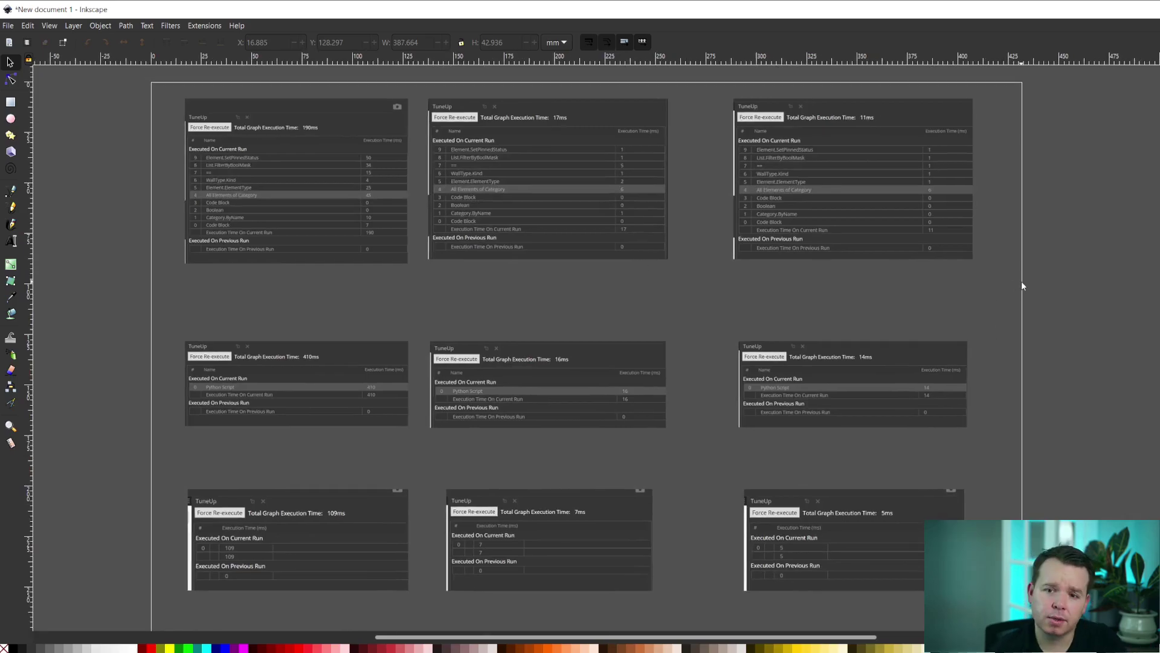
scroll(662, 308, "down", 2)
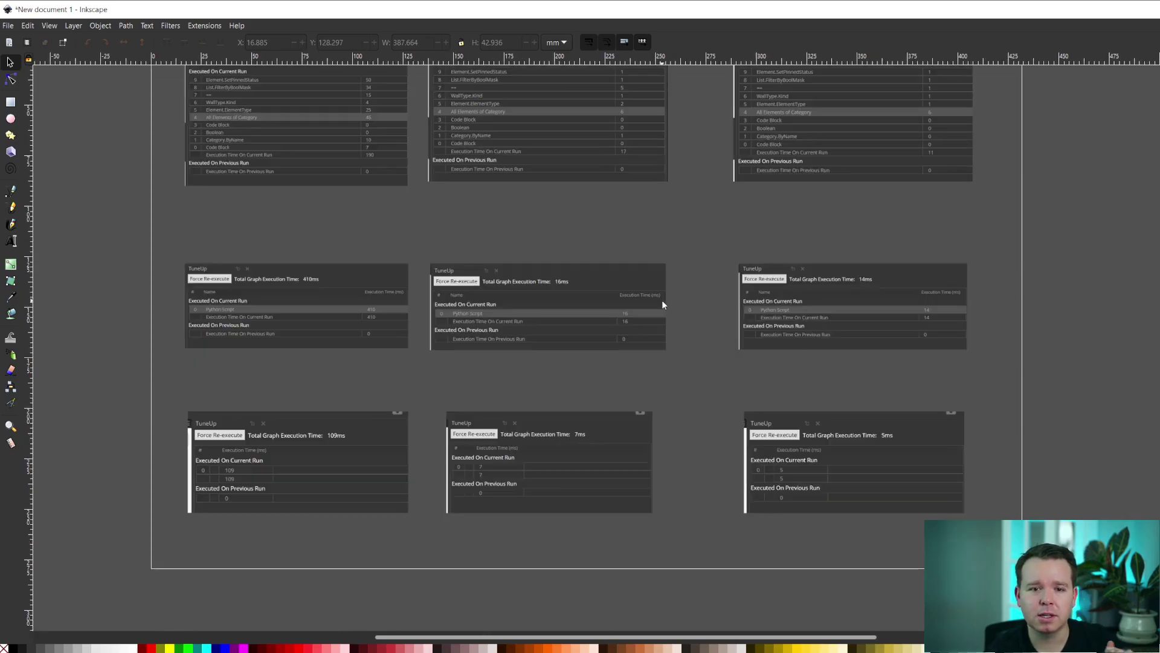
scroll(662, 308, "up", 2)
scroll(662, 308, "down", 3, "ctrl")
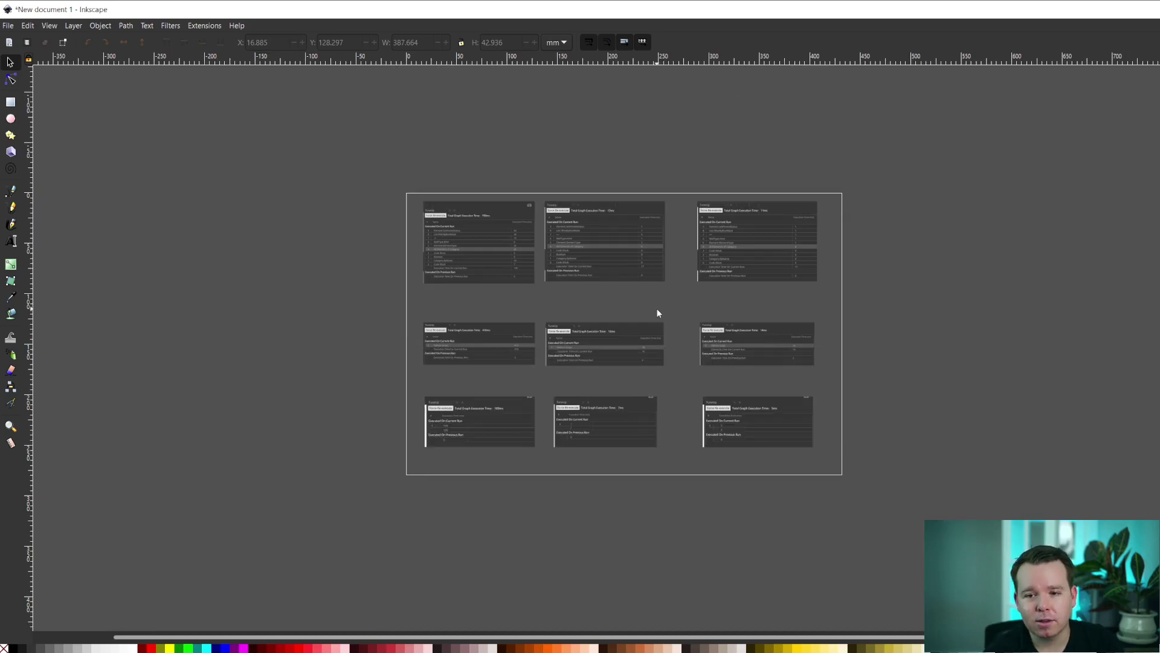
scroll(657, 313, "up", 3, "ctrl")
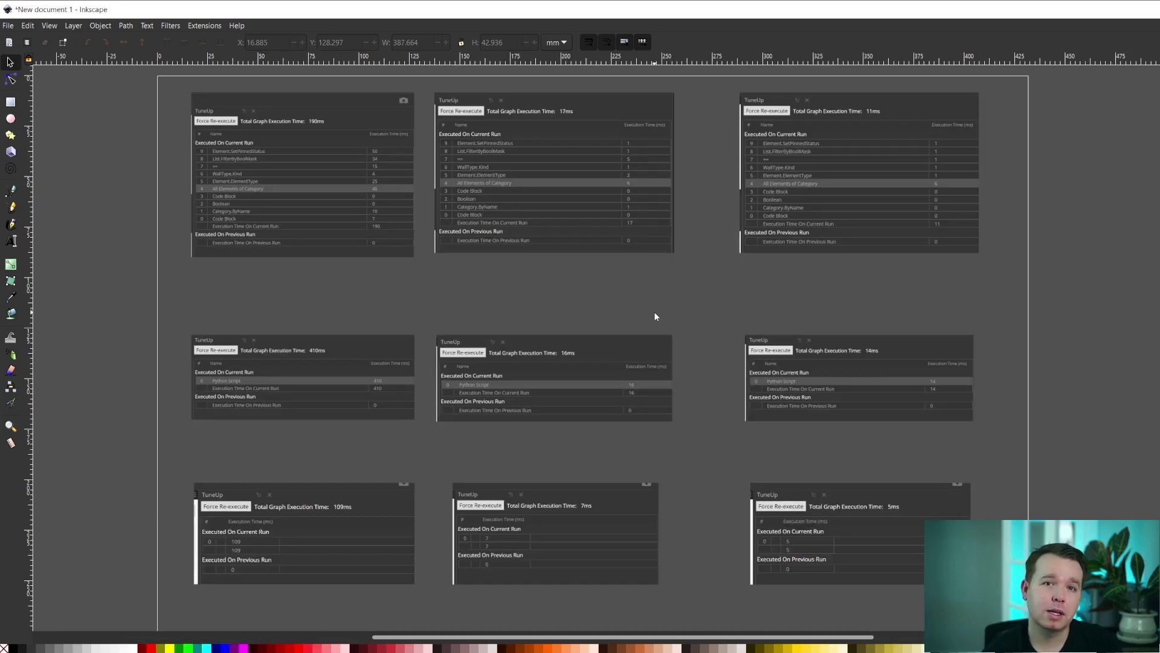